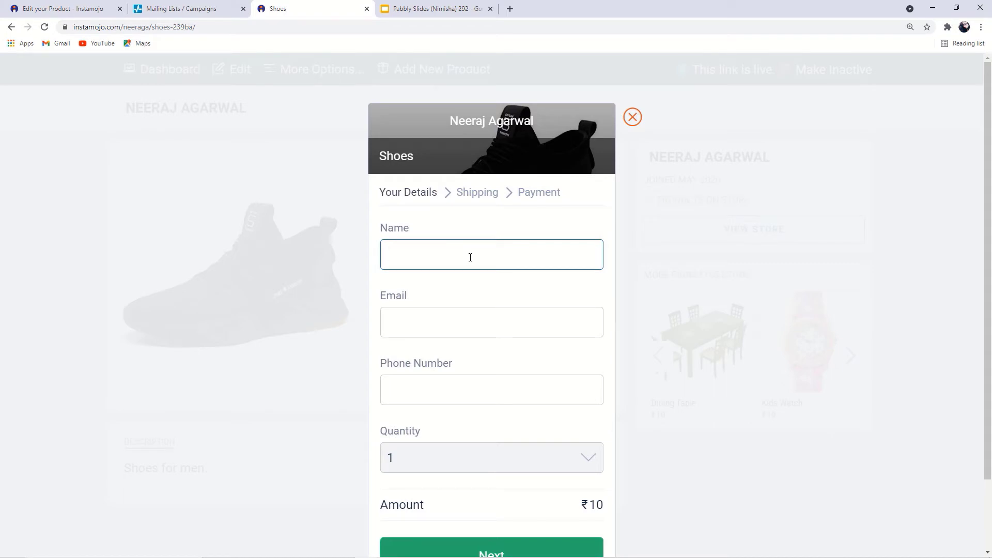
Enter the buyer's full name, email address and phone number for the Shoes purchase
{"action": "left_click", "coordinate": [467, 316]}
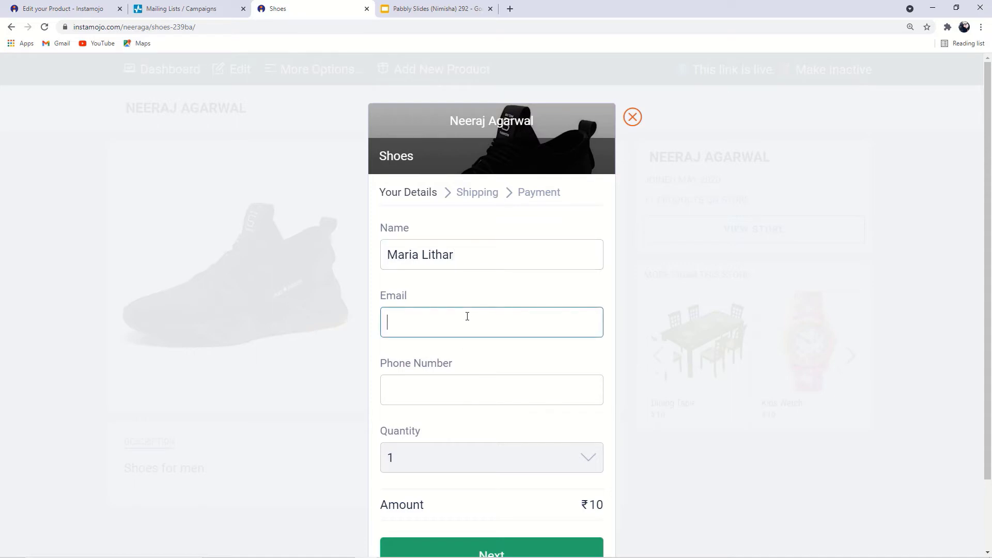
{"action": "type", "text": "M"}
{"action": "key", "text": "BackSpace"}
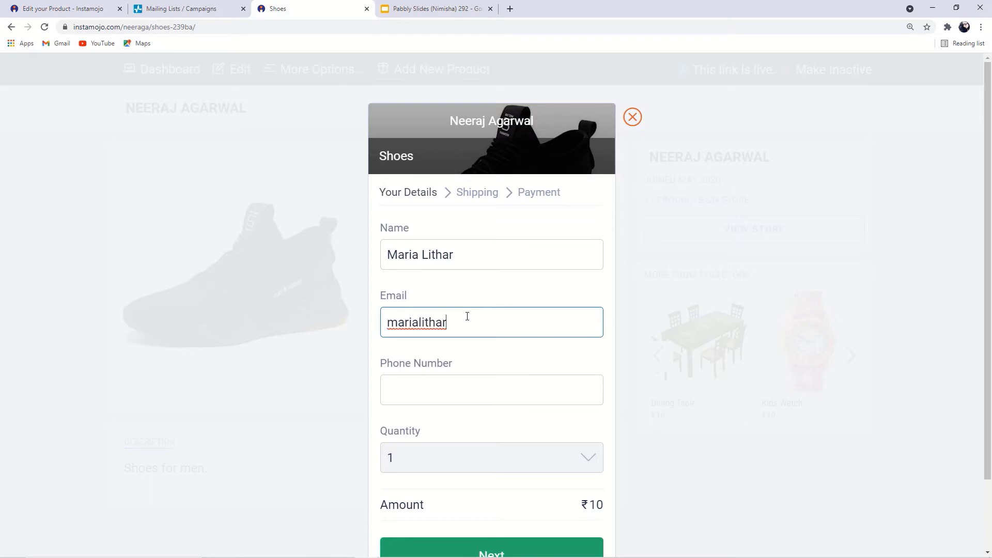
{"action": "left_click", "coordinate": [463, 400]}
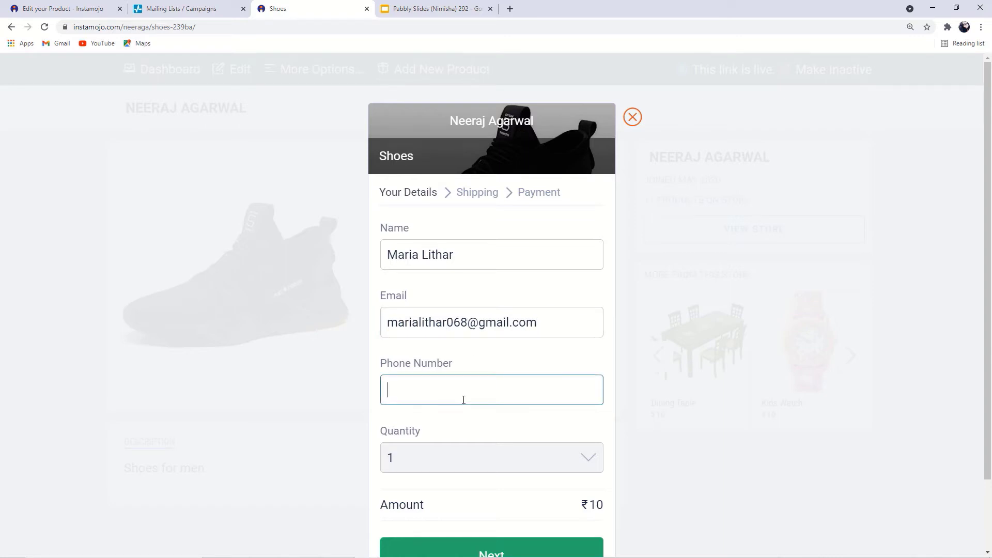
Autofill the saved shipping address and continue through checkout to payment
{"action": "scroll", "coordinate": [463, 400], "scroll_direction": "down", "scroll_amount": 2}
{"action": "left_click", "coordinate": [471, 478]}
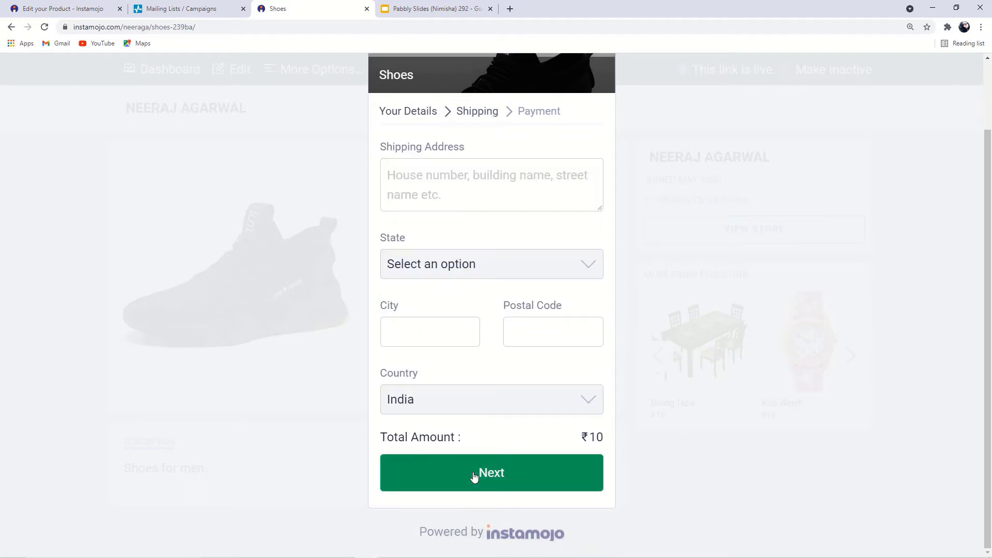
{"action": "left_click", "coordinate": [465, 197]}
{"action": "left_click", "coordinate": [462, 230]}
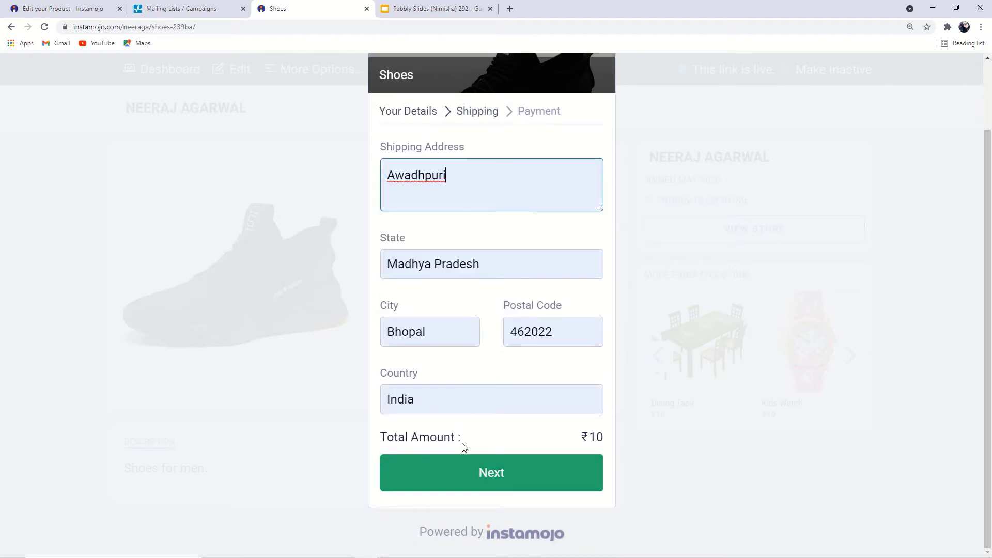
{"action": "left_click", "coordinate": [475, 468]}
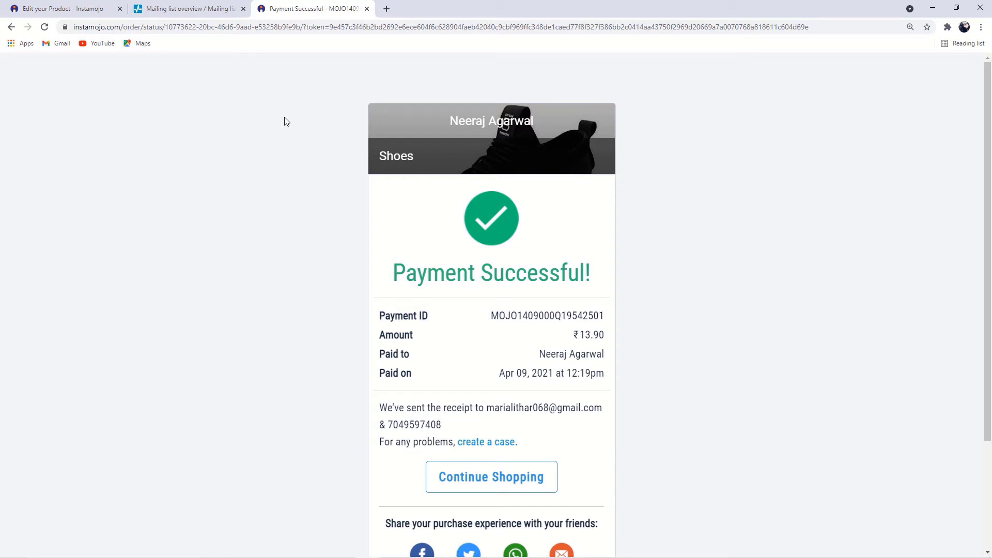
Check the New Contacts- Instamojo list in SendPulse, then open a blank browser tab
{"action": "left_click", "coordinate": [188, 7]}
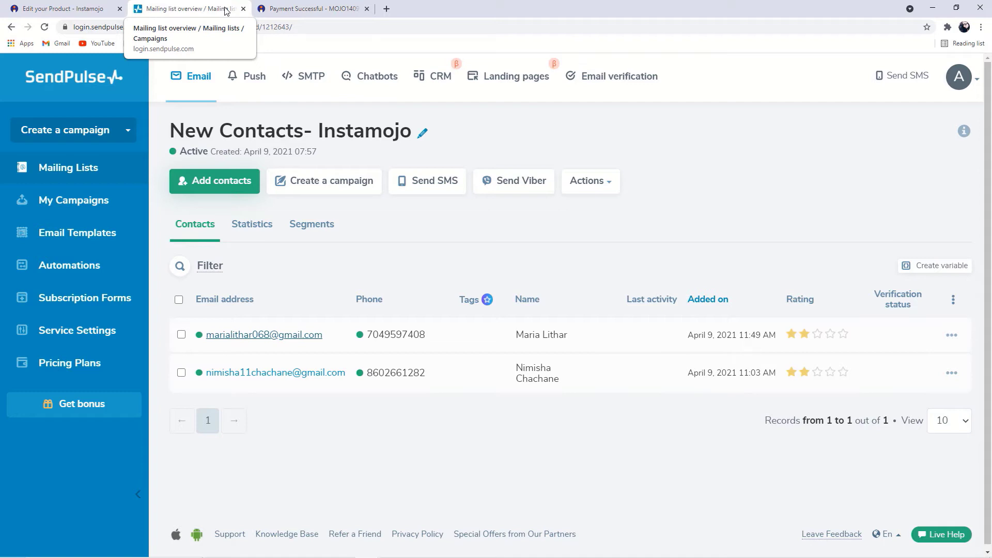
{"action": "left_click", "coordinate": [386, 9]}
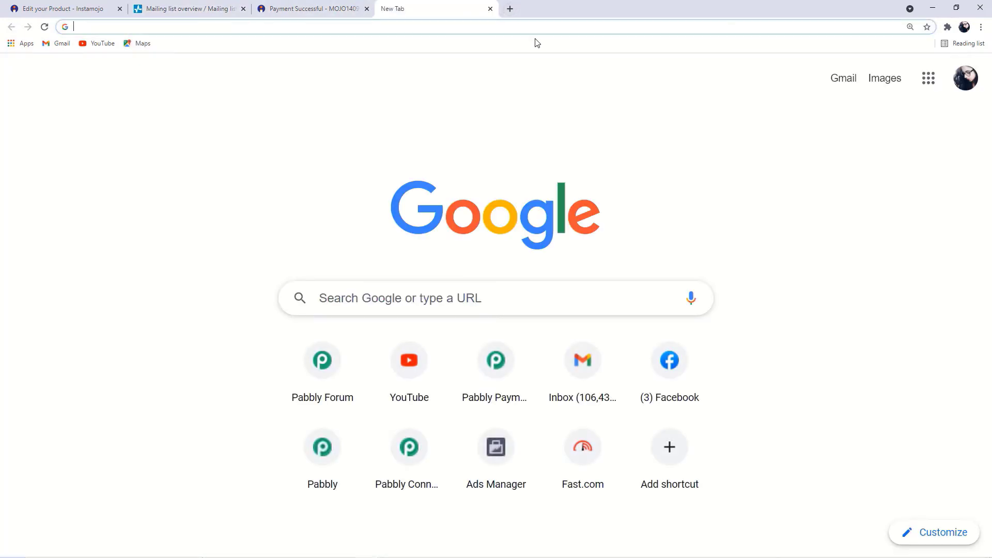
Load pabbly.com and go to the Pabbly Connect product page via Products
{"action": "type", "text": "pabb"}
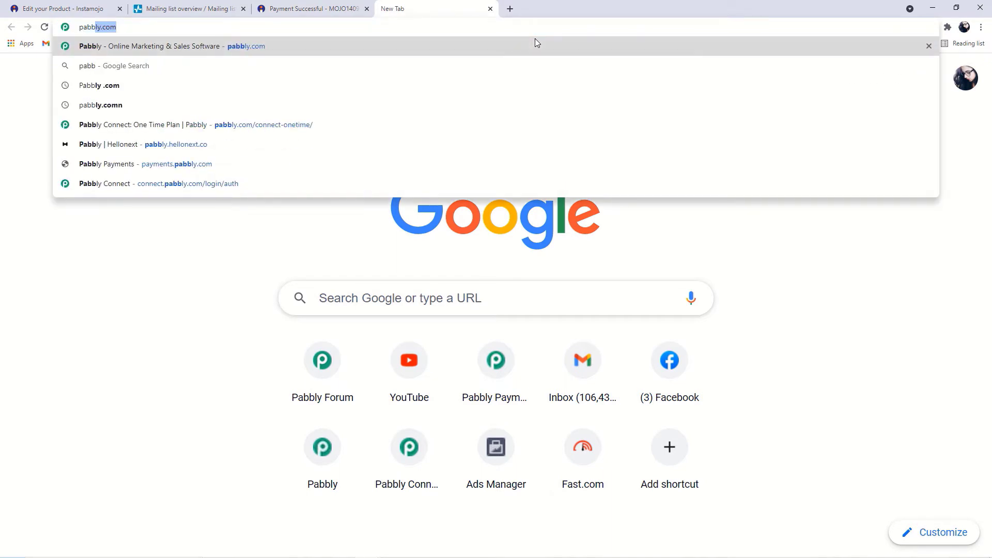
{"action": "type", "text": "ly.com"}
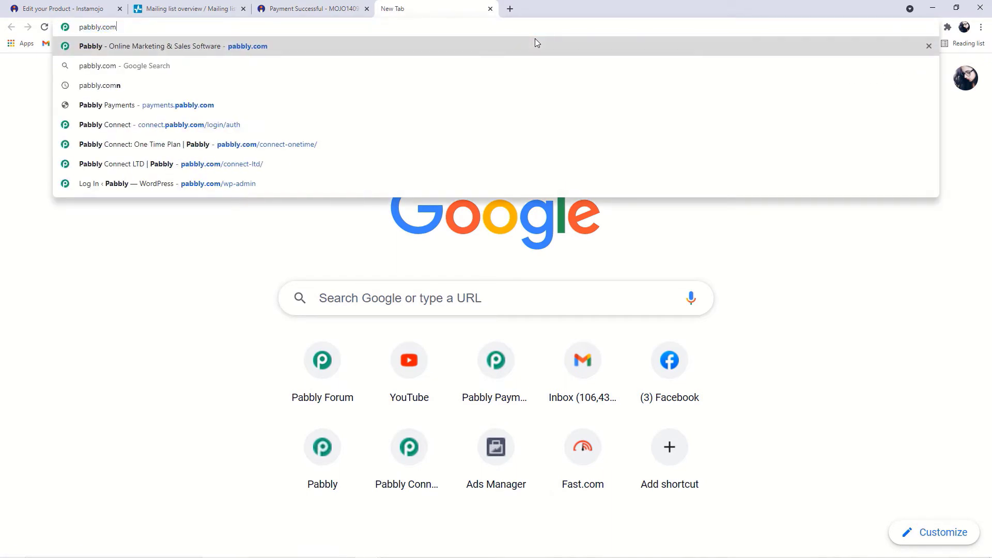
{"action": "key", "text": "Return"}
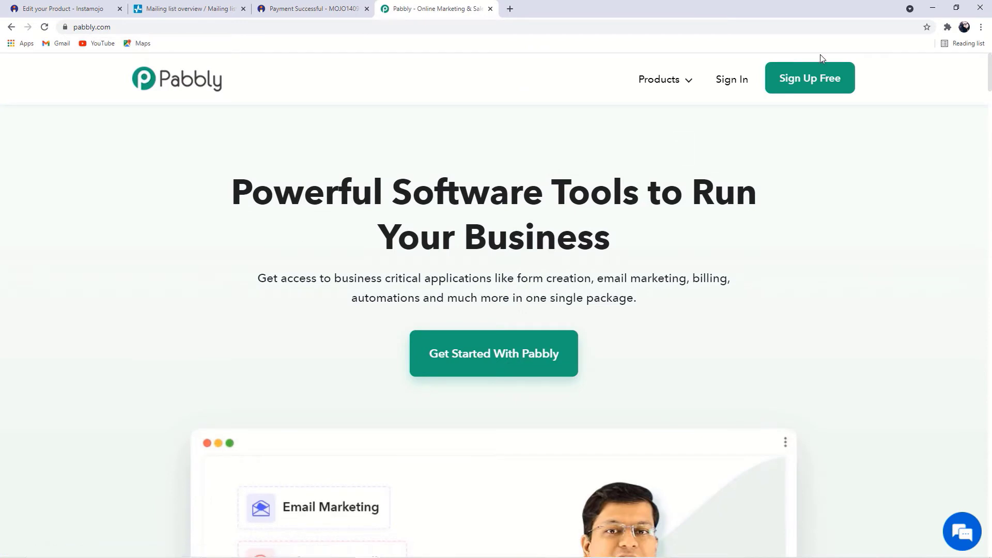
{"action": "left_click", "coordinate": [681, 87]}
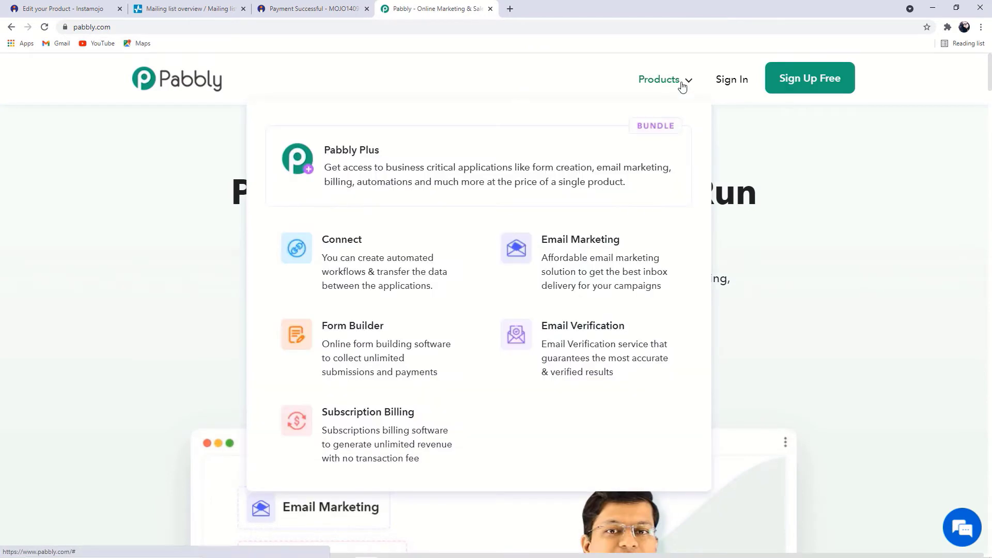
{"action": "left_click", "coordinate": [398, 261]}
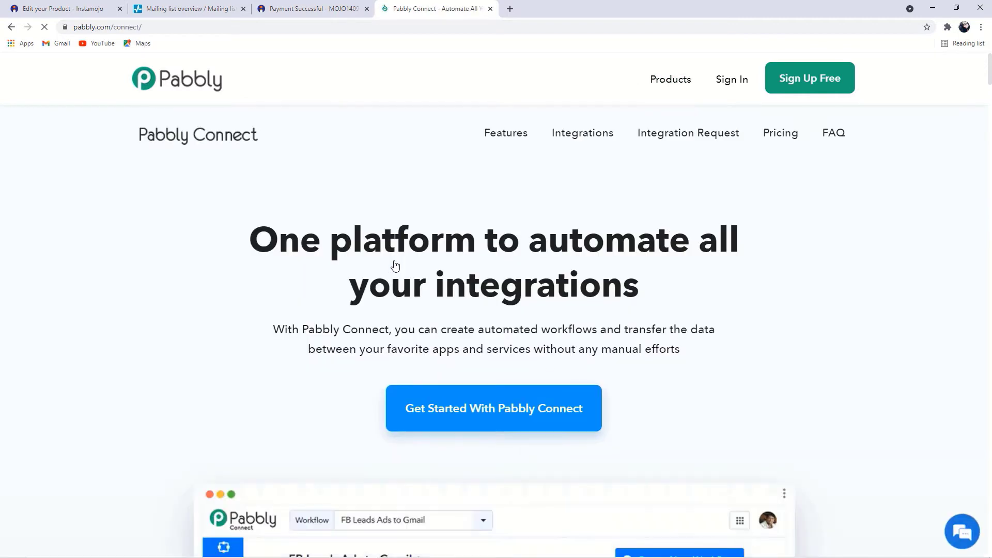
Sign in to the Pabbly account and launch Connect with Access Now
{"action": "left_click", "coordinate": [730, 83]}
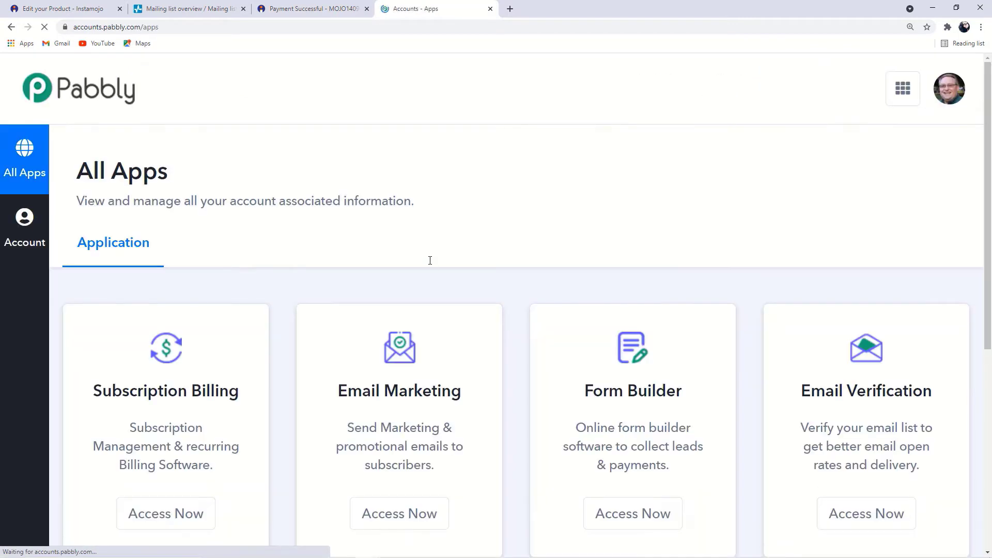
{"action": "scroll", "coordinate": [428, 262], "scroll_direction": "down", "scroll_amount": 3}
{"action": "scroll", "coordinate": [428, 262], "scroll_direction": "down", "scroll_amount": 1}
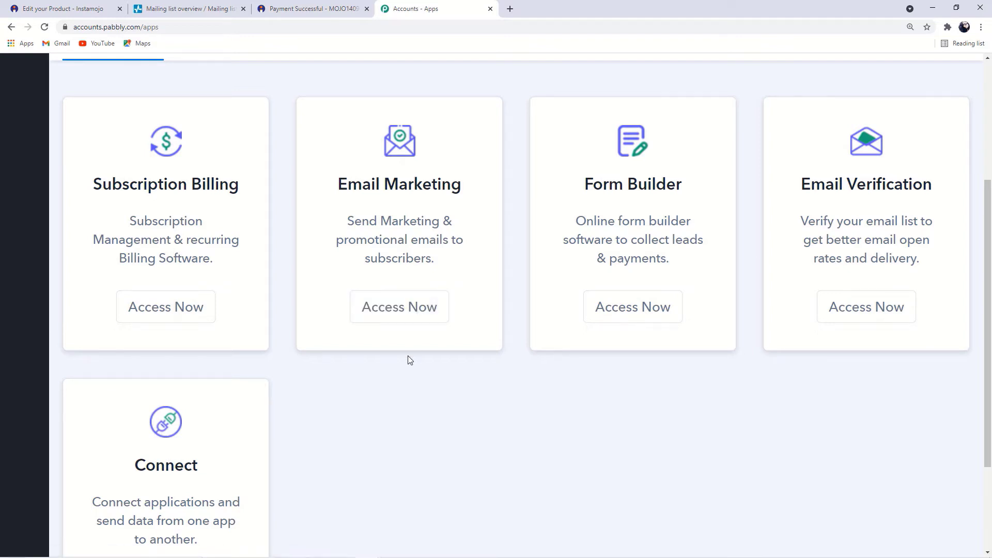
{"action": "scroll", "coordinate": [407, 358], "scroll_direction": "down", "scroll_amount": 2}
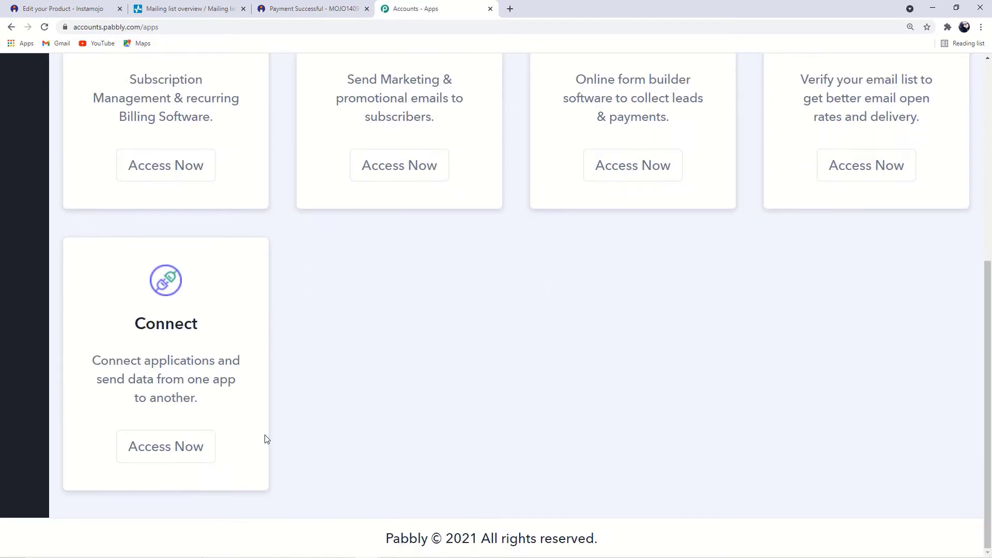
{"action": "left_click", "coordinate": [177, 452]}
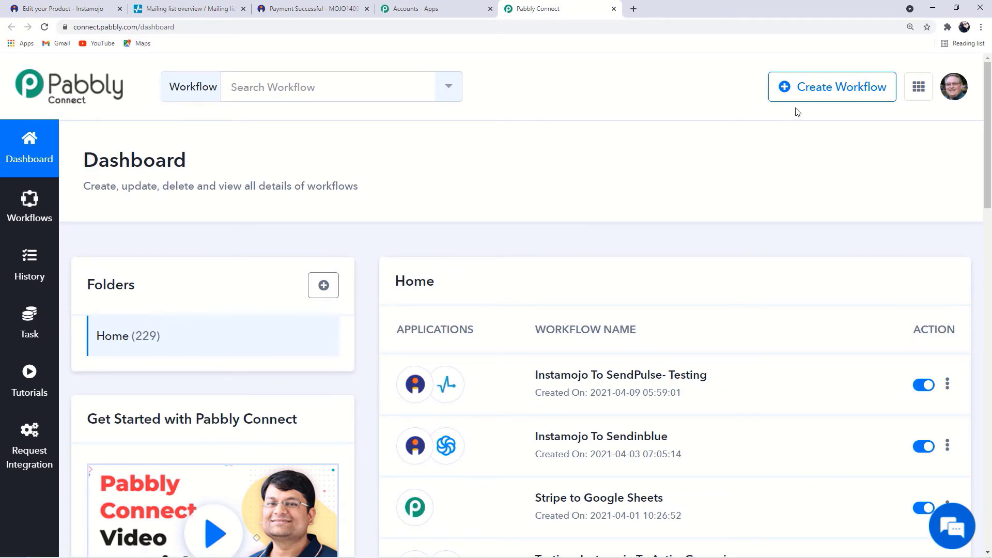
Create a new Pabbly Connect workflow with the name 'Instamojo To SendPulse'
{"action": "left_click", "coordinate": [841, 96]}
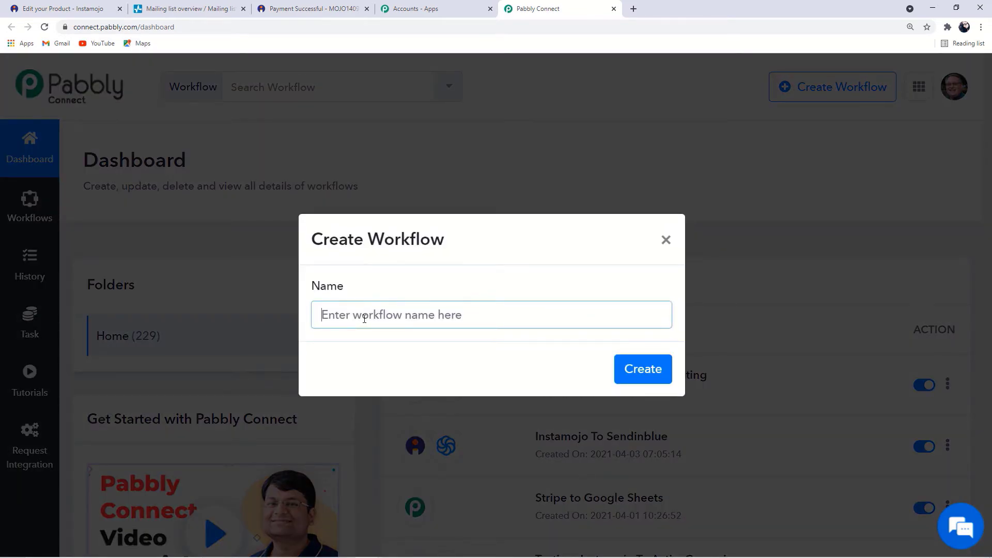
{"action": "left_click", "coordinate": [365, 319]}
{"action": "type", "text": "Instamoj"}
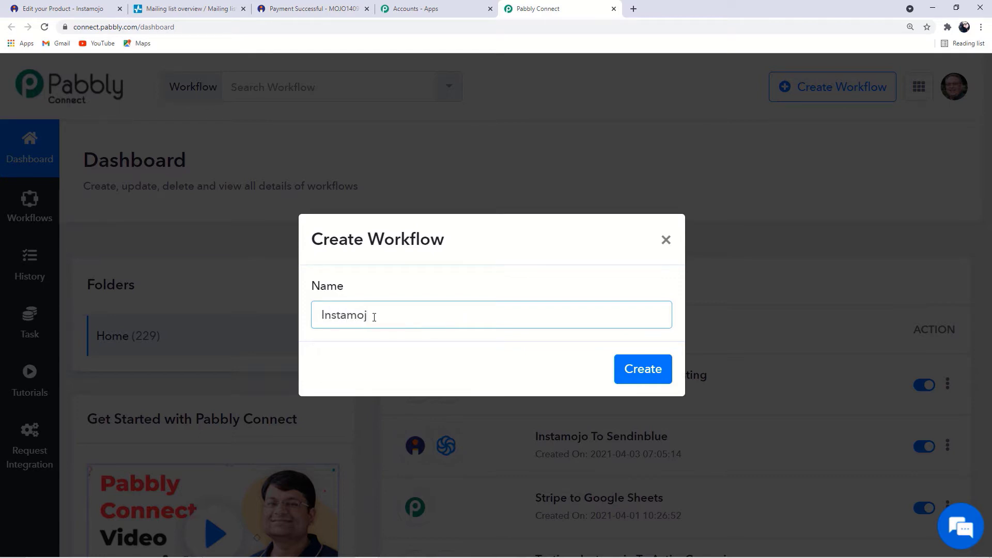
{"action": "type", "text": "o To SendPulse"}
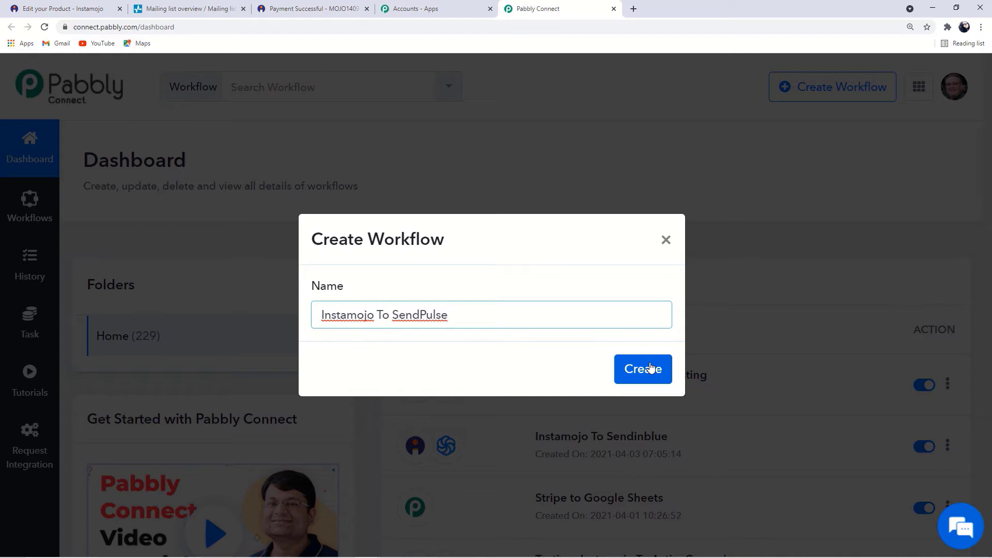
{"action": "left_click", "coordinate": [650, 368]}
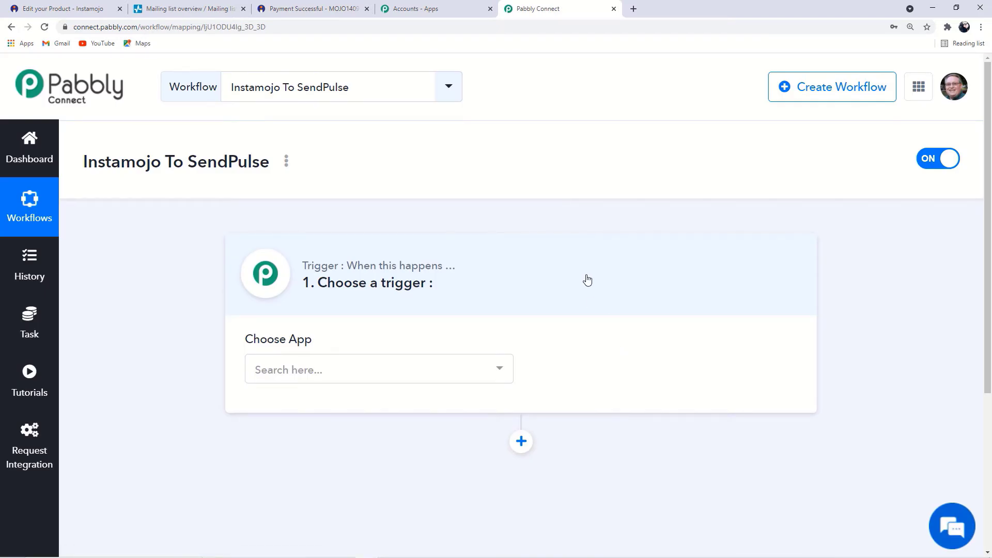
Choose Instamojo (searched 'ins') as the trigger app with the New Sale event
{"action": "left_click_drag", "start_coordinate": [335, 299], "coordinate": [432, 285]}
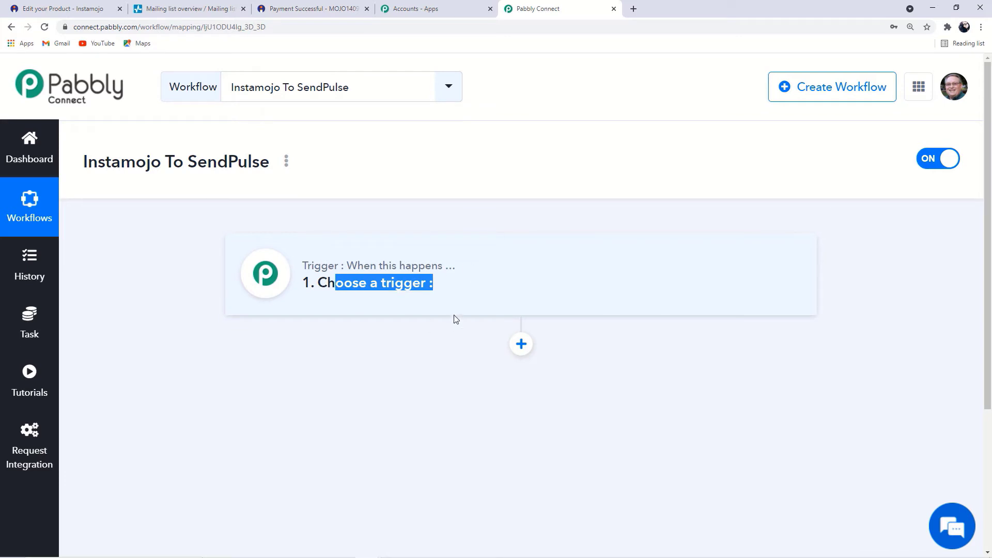
{"action": "left_click", "coordinate": [472, 280]}
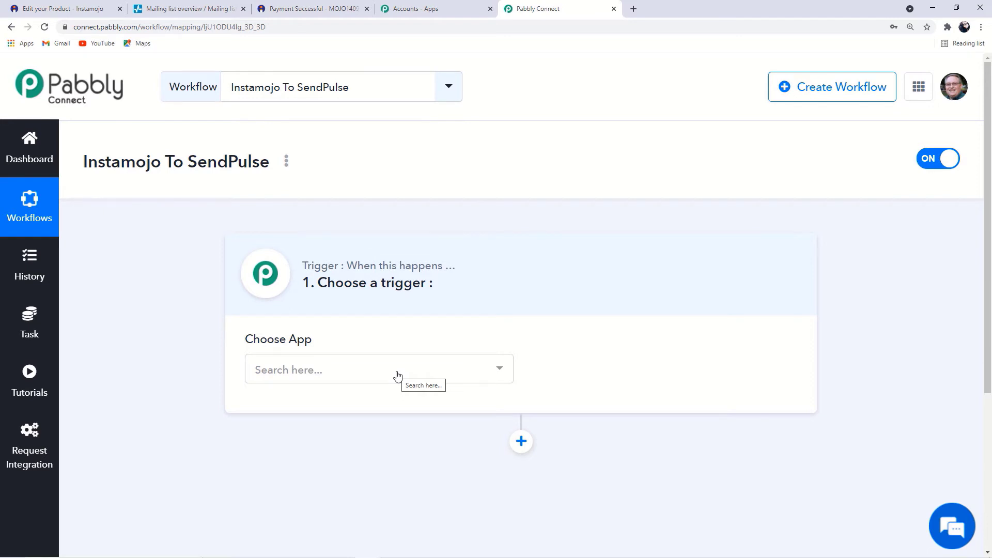
{"action": "left_click", "coordinate": [361, 372]}
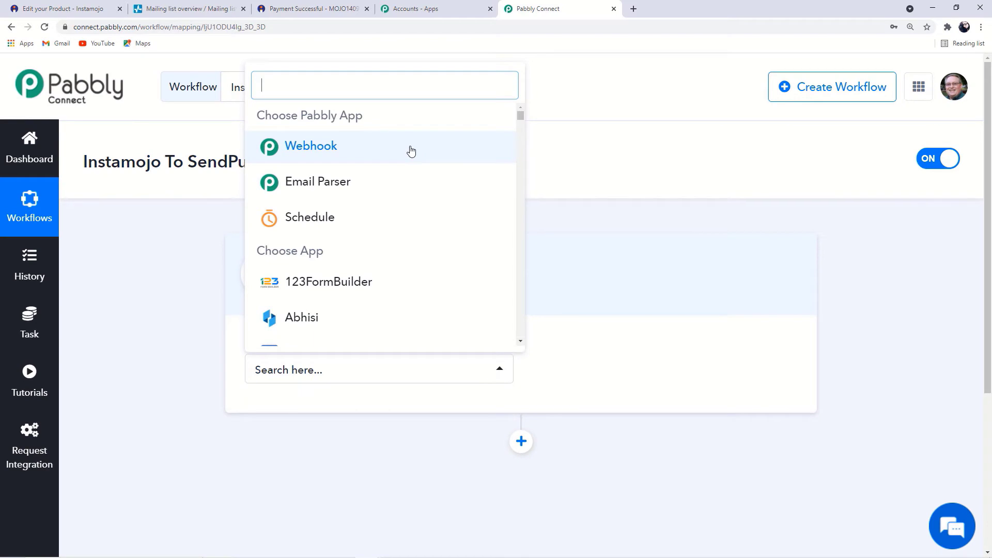
{"action": "type", "text": "ins"}
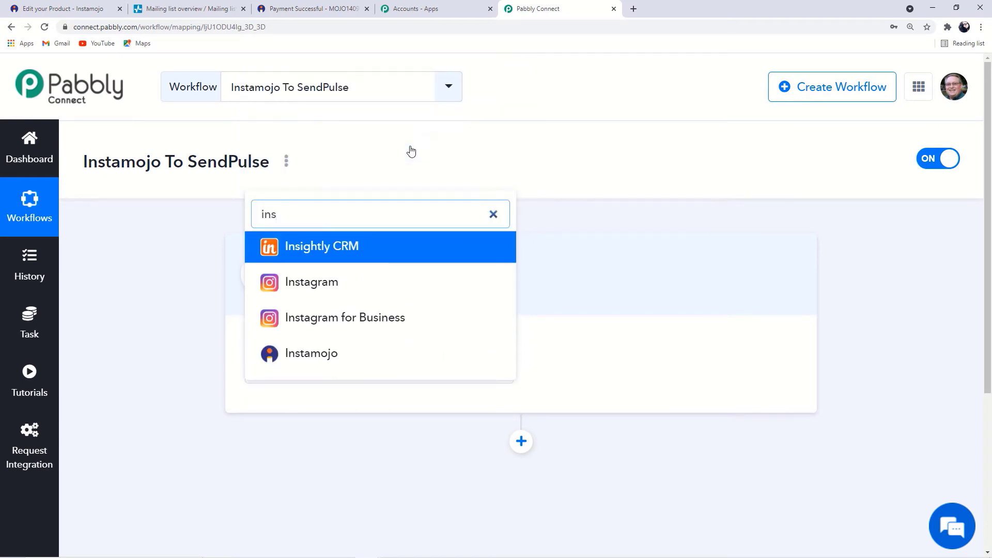
{"action": "left_click", "coordinate": [313, 357]}
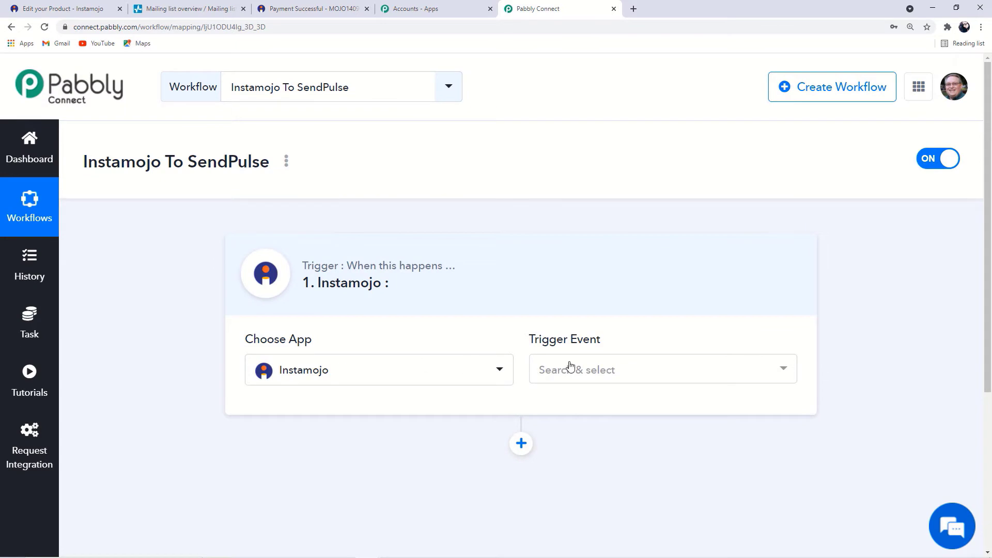
{"action": "left_click", "coordinate": [570, 367]}
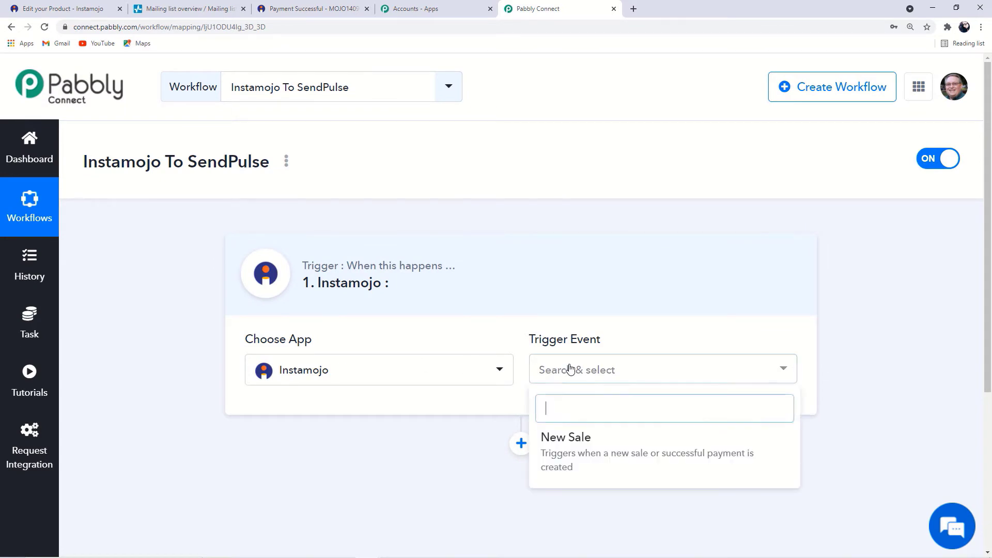
{"action": "left_click", "coordinate": [576, 452]}
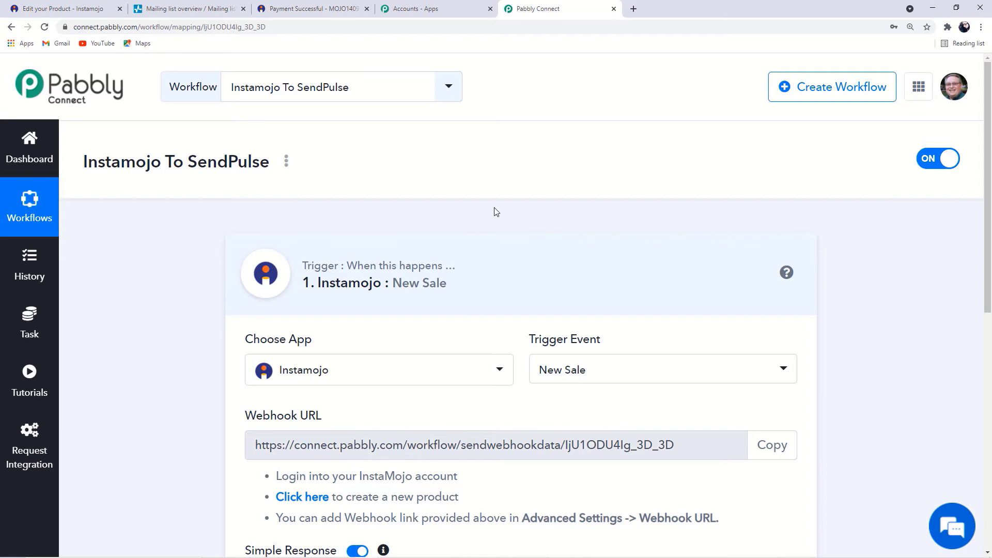
Copy the New Sale trigger's webhook URL and return to the Instamojo product editor
{"action": "scroll", "coordinate": [496, 212], "scroll_direction": "down", "scroll_amount": 3}
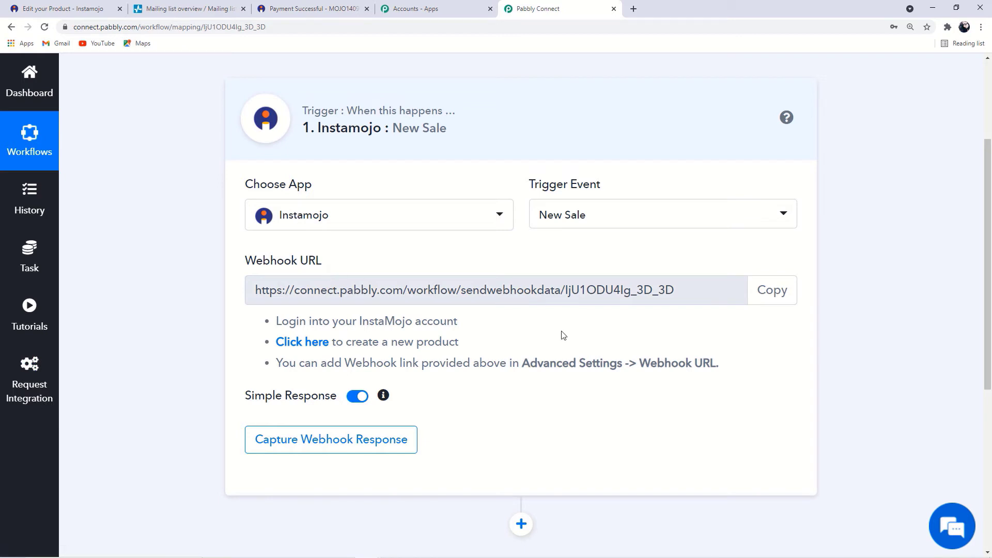
{"action": "left_click", "coordinate": [784, 289]}
{"action": "key", "text": "ctrl+c"}
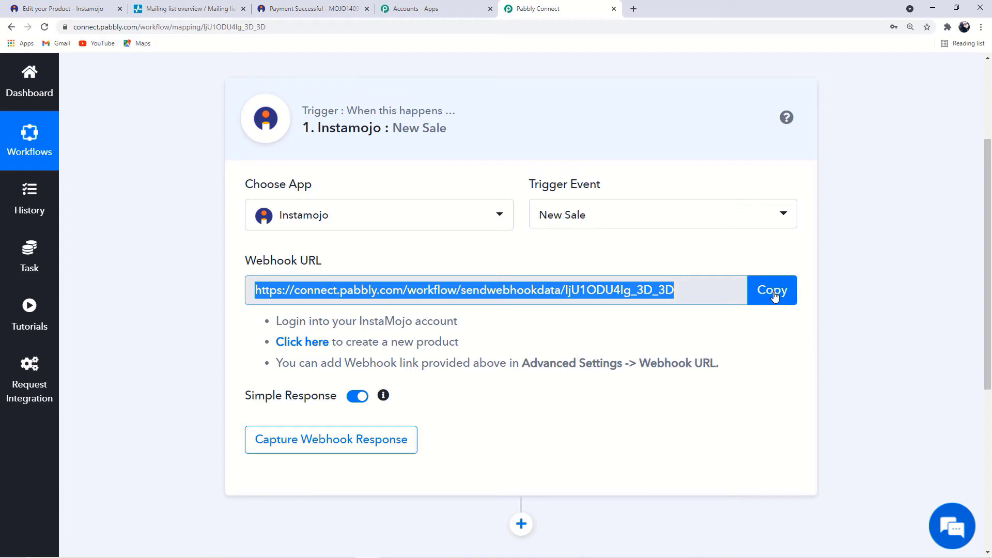
{"action": "left_click", "coordinate": [59, 10]}
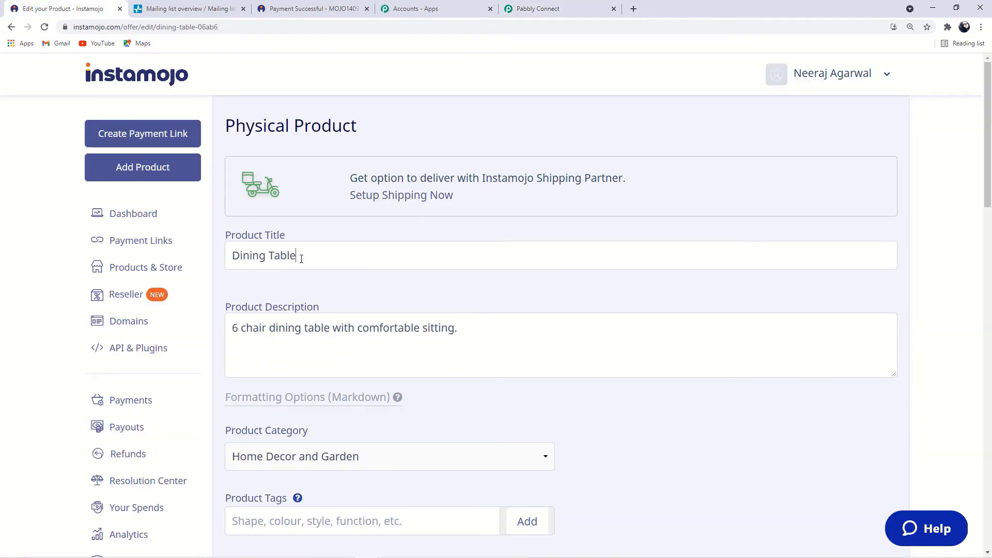
Bring up the Dining Table product's Advanced Settings section
{"action": "left_click_drag", "start_coordinate": [300, 257], "coordinate": [224, 258]}
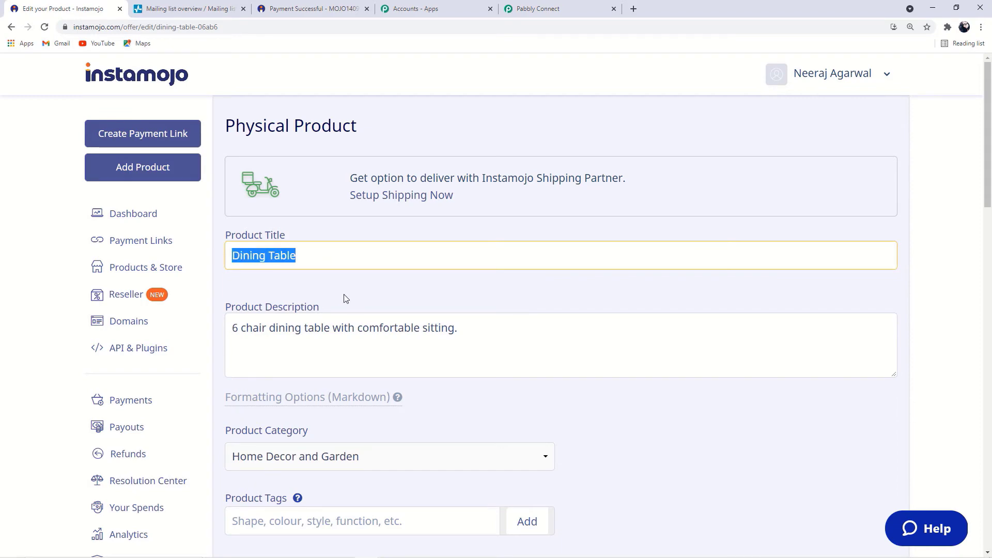
{"action": "scroll", "coordinate": [369, 326], "scroll_direction": "down", "scroll_amount": 3}
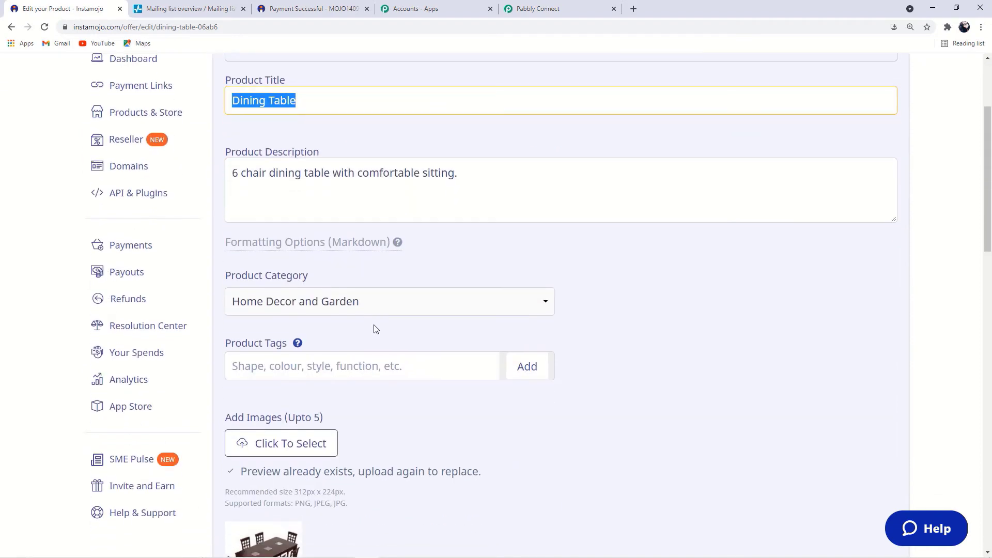
{"action": "scroll", "coordinate": [376, 329], "scroll_direction": "down", "scroll_amount": 5}
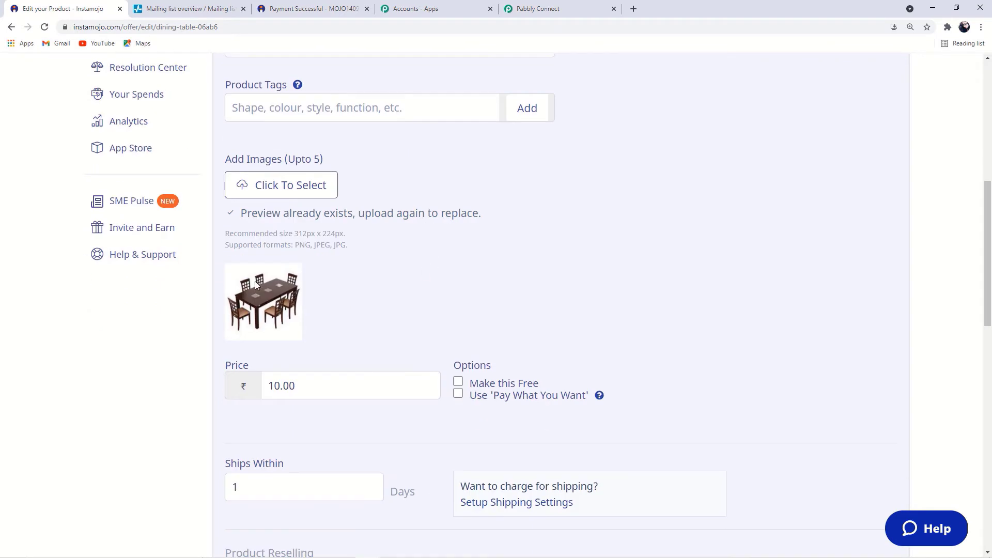
{"action": "scroll", "coordinate": [361, 312], "scroll_direction": "down", "scroll_amount": 2}
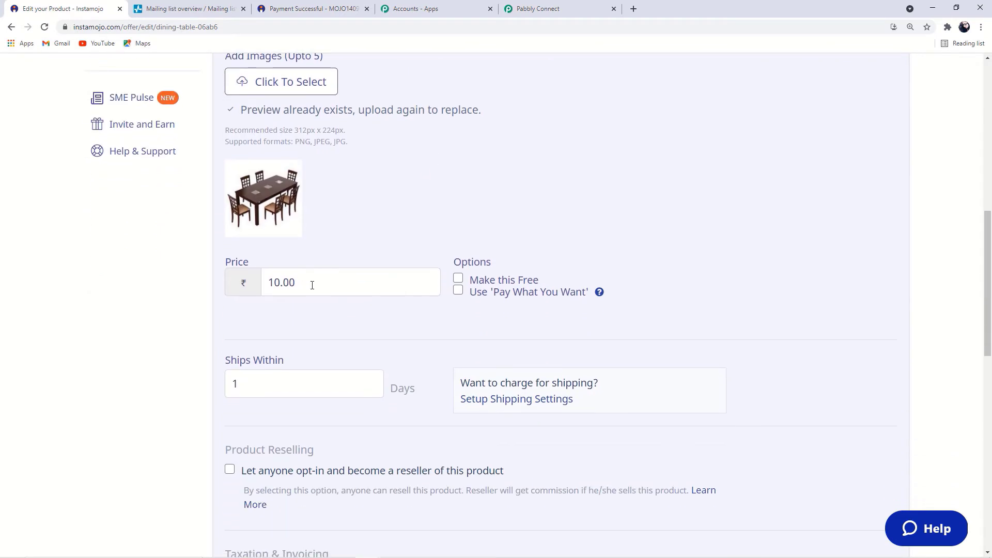
{"action": "scroll", "coordinate": [313, 285], "scroll_direction": "down", "scroll_amount": 2}
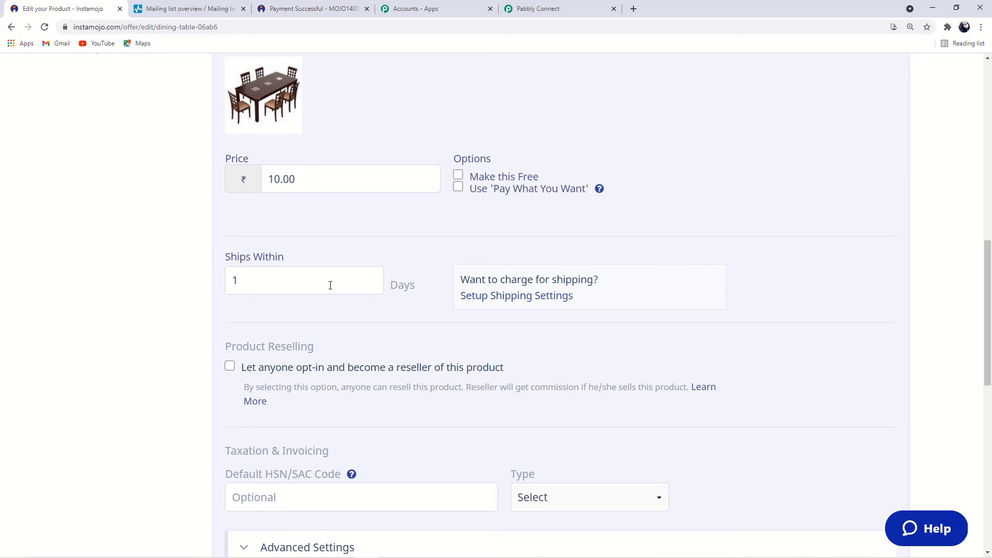
{"action": "scroll", "coordinate": [330, 289], "scroll_direction": "down", "scroll_amount": 3}
{"action": "scroll", "coordinate": [341, 294], "scroll_direction": "up", "scroll_amount": 3}
{"action": "scroll", "coordinate": [343, 297], "scroll_direction": "up", "scroll_amount": 6}
{"action": "scroll", "coordinate": [341, 304], "scroll_direction": "down", "scroll_amount": 9}
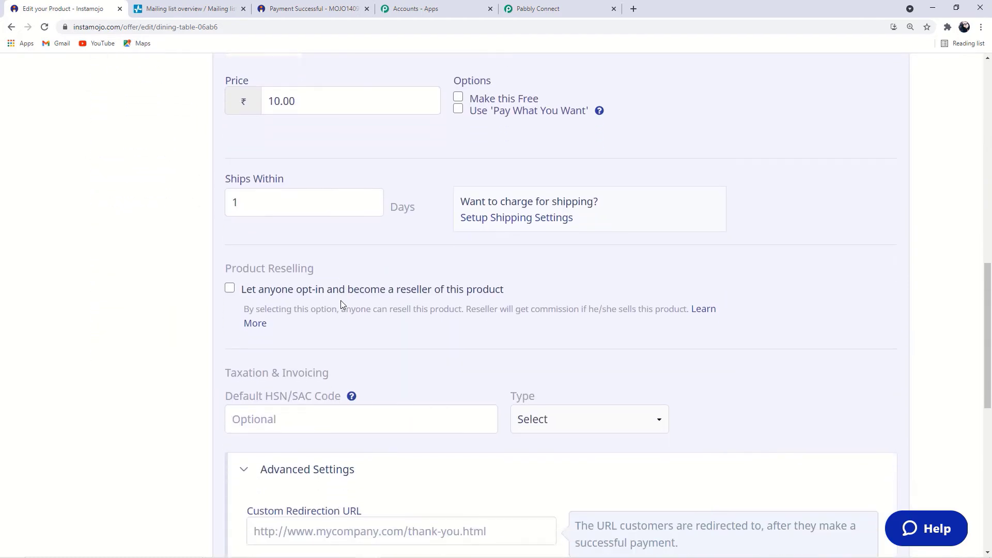
{"action": "left_click", "coordinate": [329, 396]}
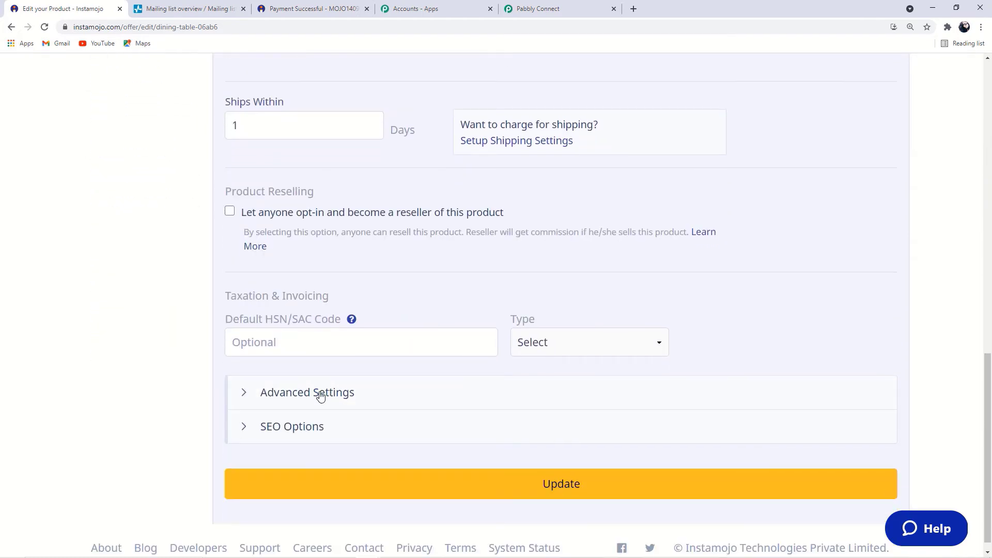
{"action": "left_click", "coordinate": [321, 394]}
Paste the Pabbly webhook URL into the Webhook URL field and update the product
{"action": "scroll", "coordinate": [320, 396], "scroll_direction": "down", "scroll_amount": 4}
{"action": "scroll", "coordinate": [320, 396], "scroll_direction": "down", "scroll_amount": 3}
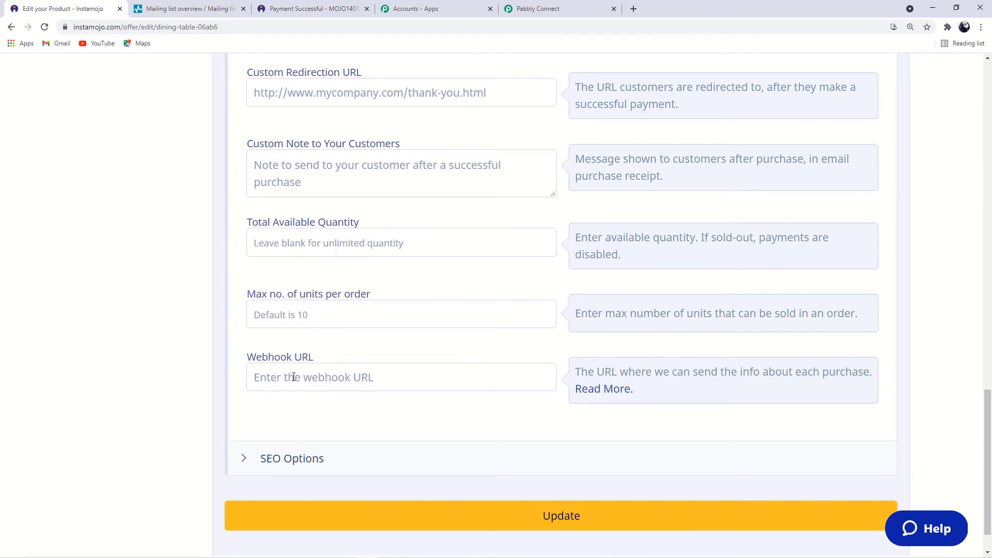
{"action": "left_click", "coordinate": [302, 377]}
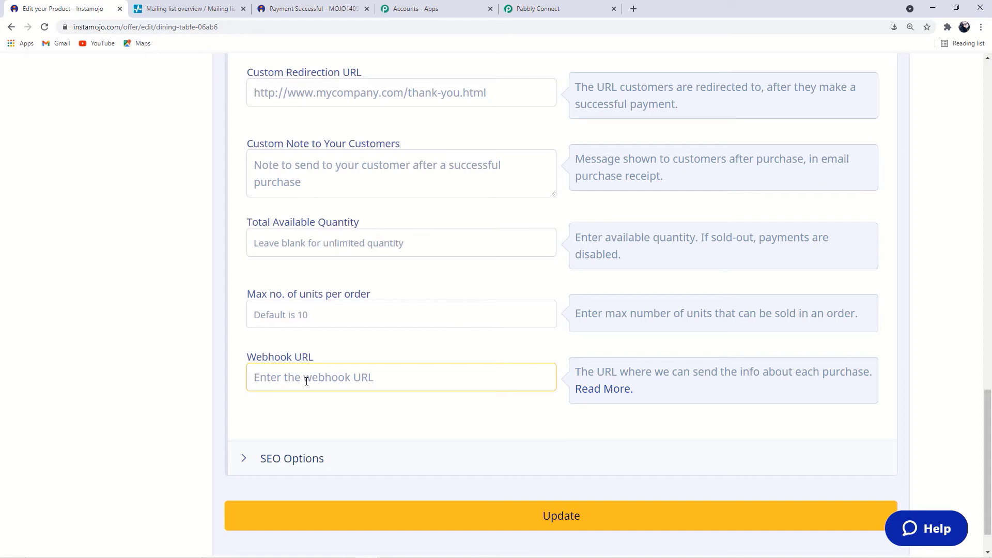
{"action": "key", "text": "ctrl+v"}
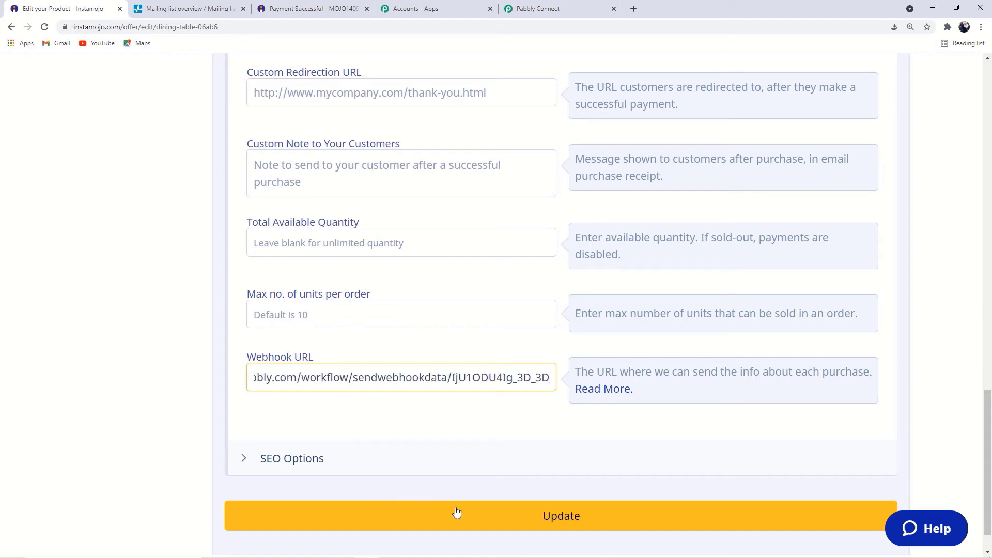
{"action": "left_click", "coordinate": [519, 515]}
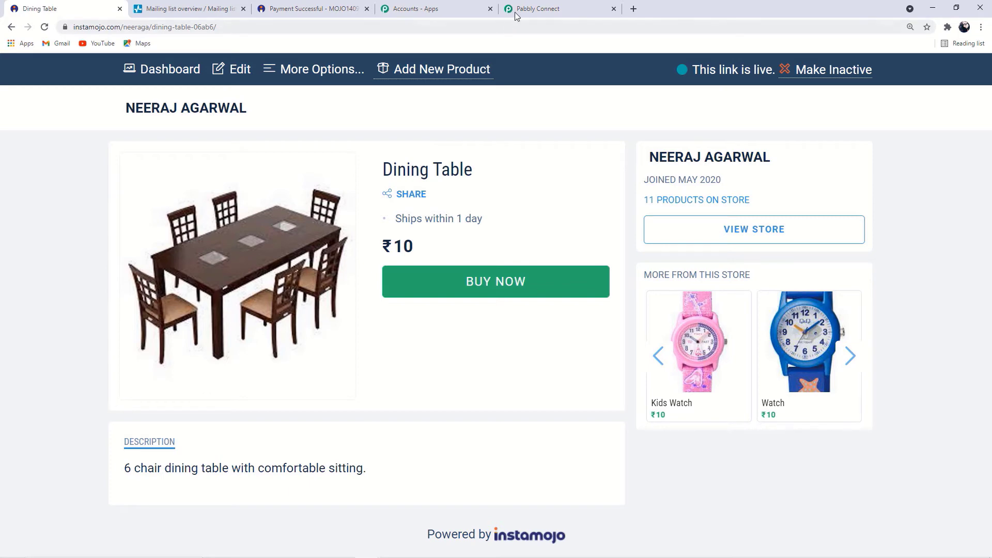
Start capturing the webhook response in Pabbly, then begin buying the Dining Table
{"action": "left_click", "coordinate": [545, 7]}
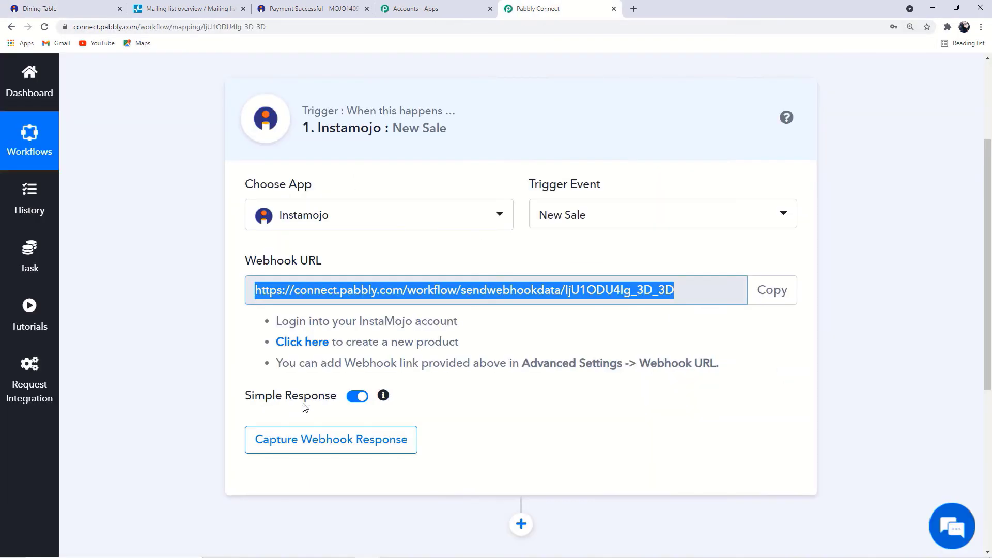
{"action": "left_click", "coordinate": [312, 441]}
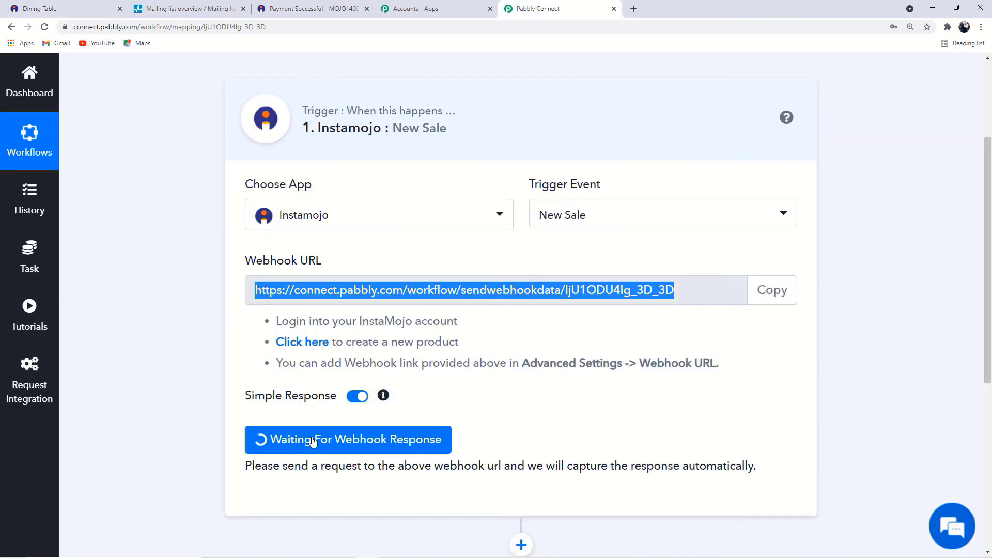
{"action": "left_click", "coordinate": [61, 7]}
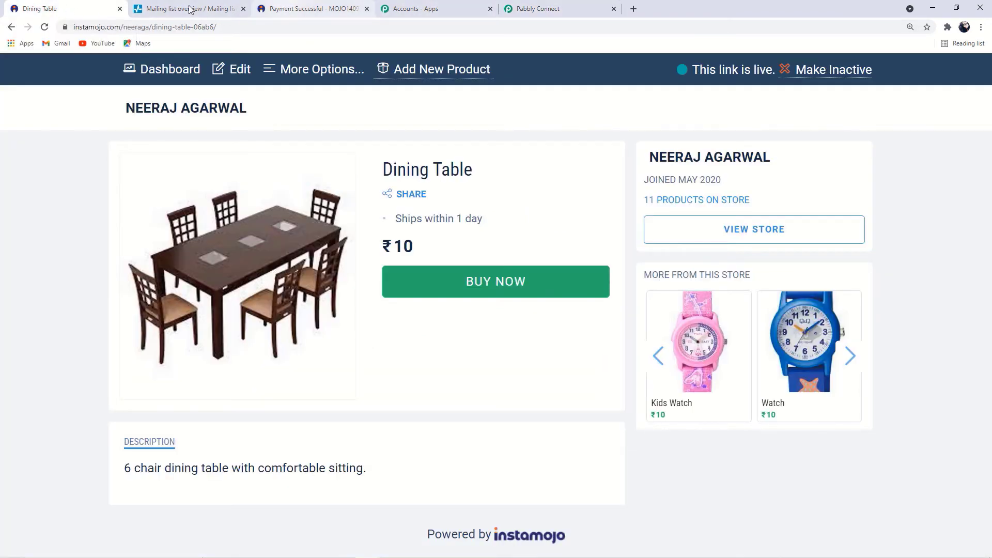
{"action": "left_click", "coordinate": [472, 288]}
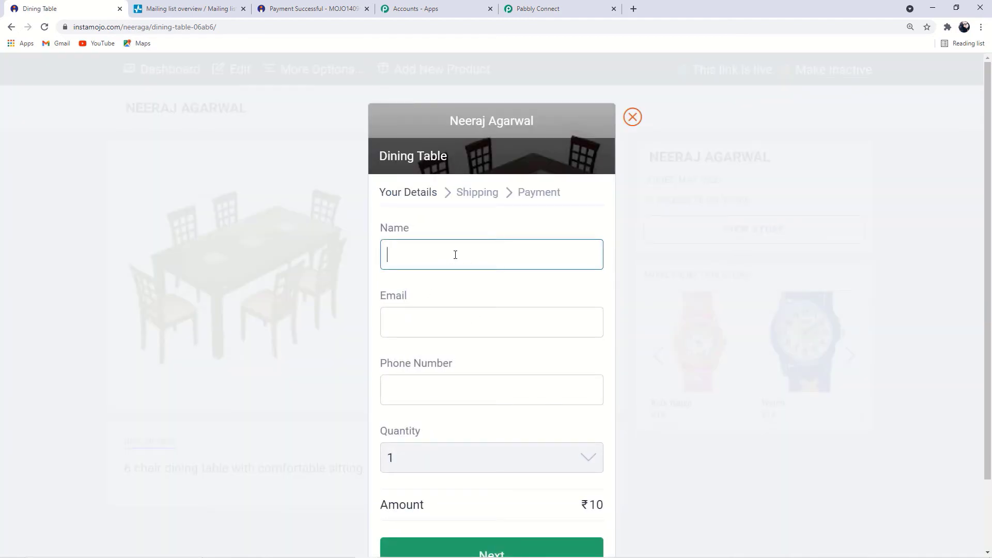
Enter the buyer's full name, email address and phone number
{"action": "left_click", "coordinate": [412, 323]}
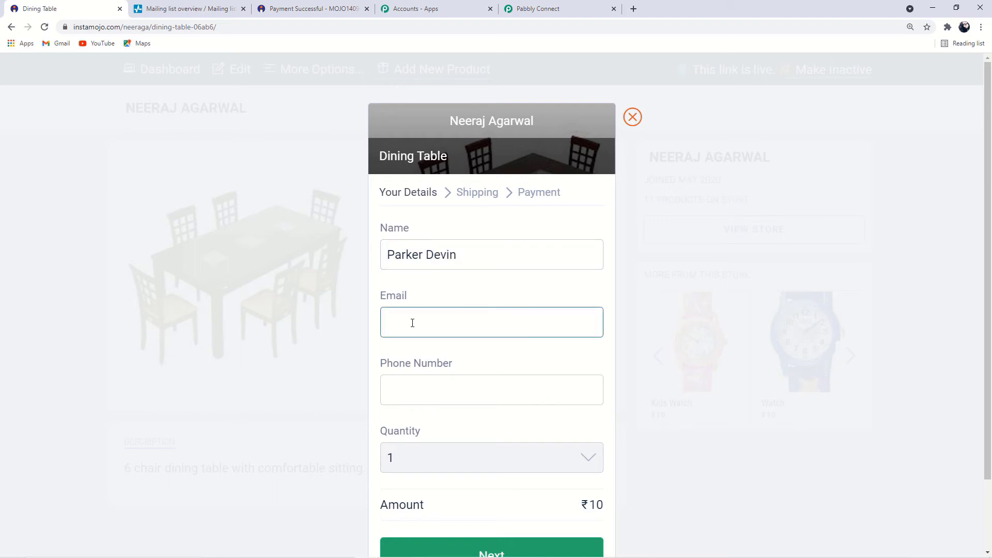
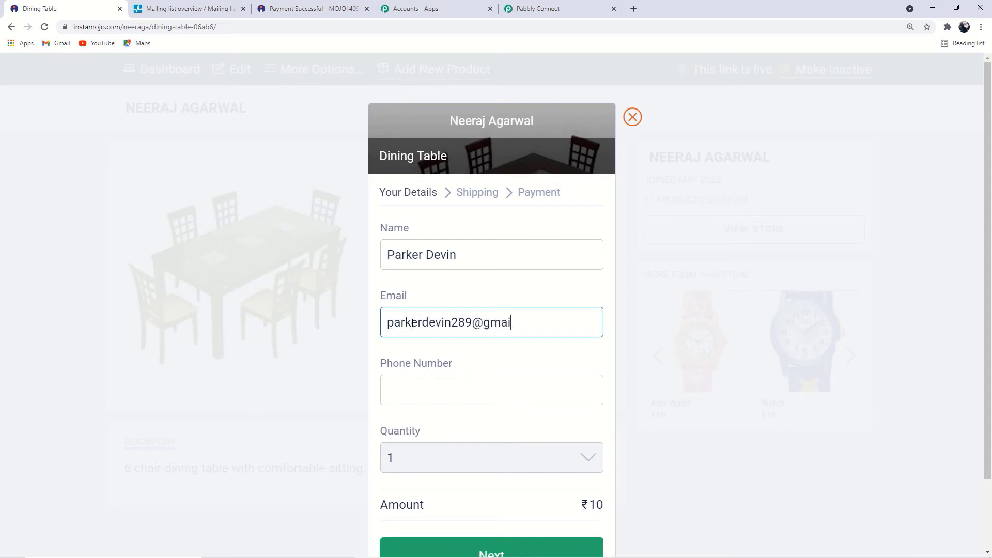
{"action": "left_click", "coordinate": [418, 390]}
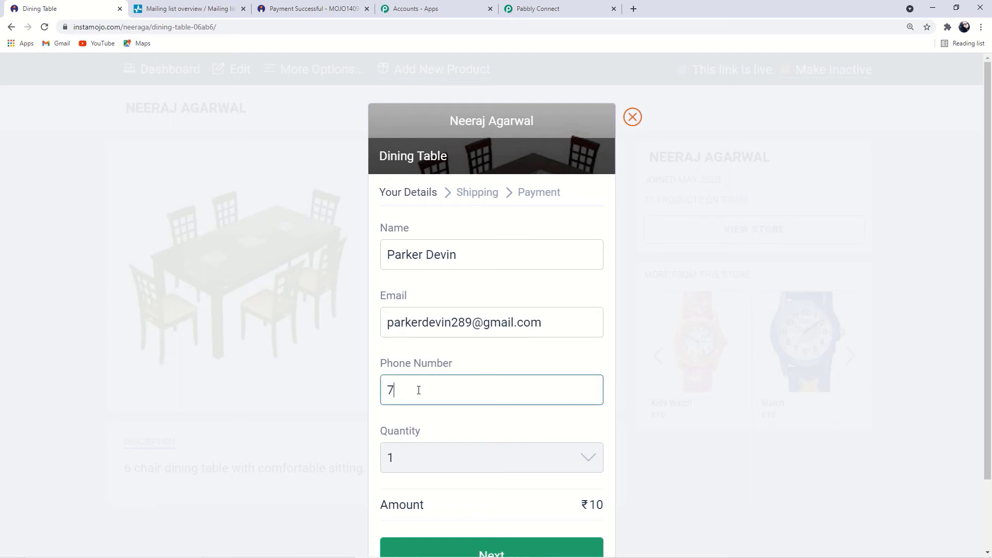
Autofill the saved shipping address and continue to payment
{"action": "scroll", "coordinate": [491, 451], "scroll_direction": "down", "scroll_amount": 2}
{"action": "left_click", "coordinate": [491, 452]}
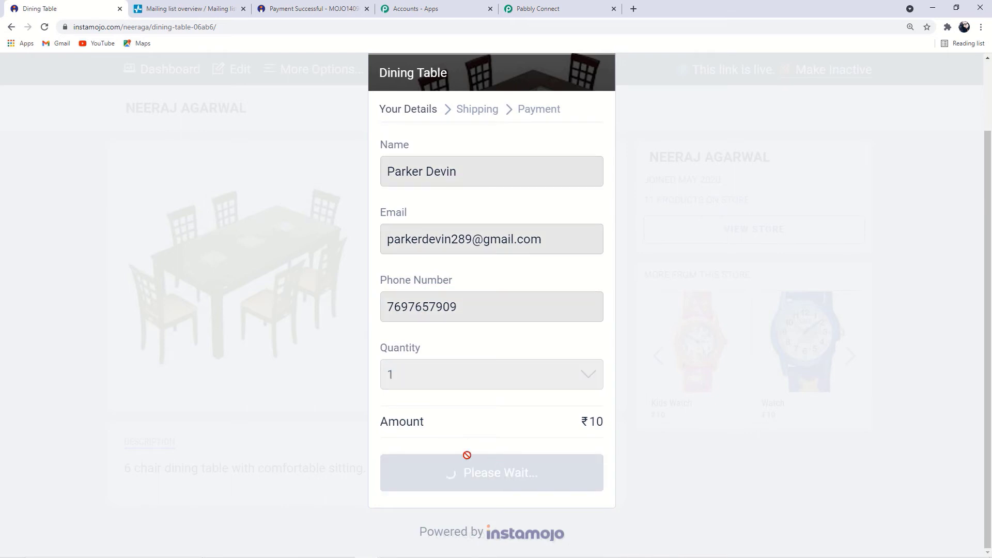
{"action": "left_click", "coordinate": [451, 186]}
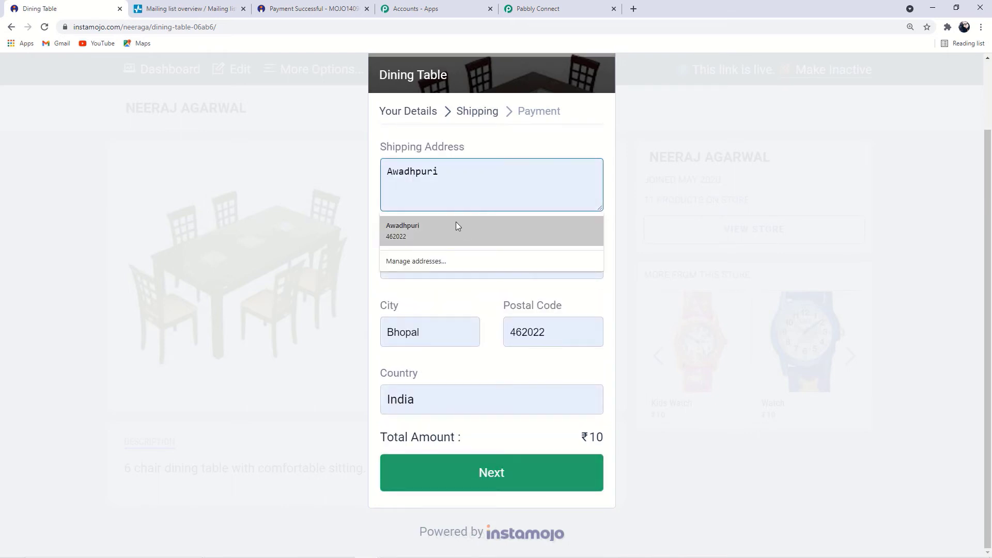
{"action": "left_click", "coordinate": [432, 228]}
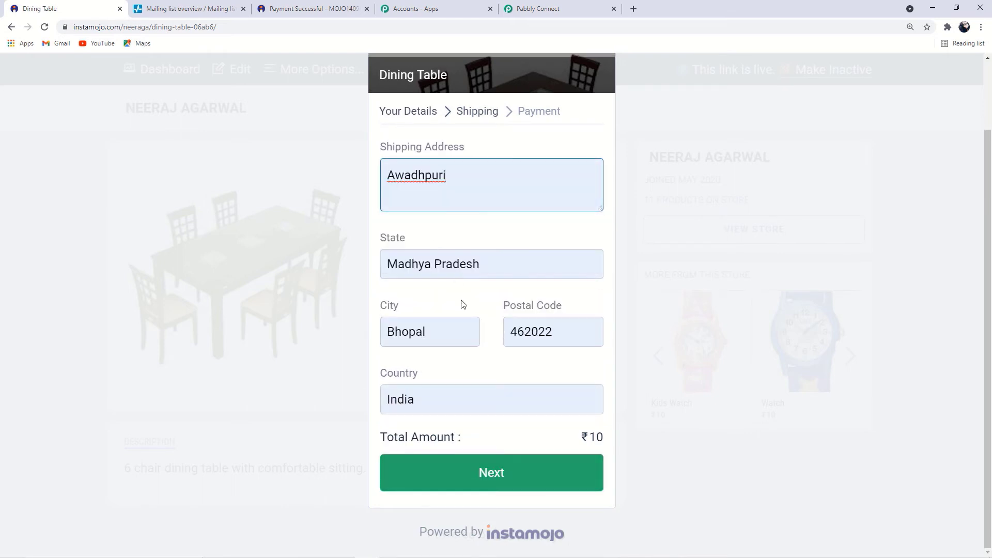
{"action": "left_click", "coordinate": [521, 473]}
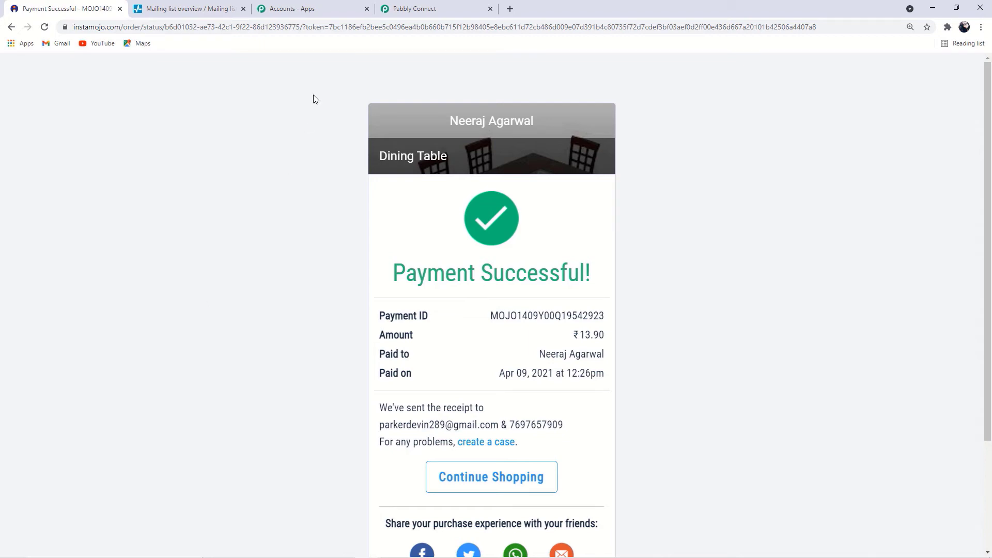
{"action": "left_click", "coordinate": [430, 12]}
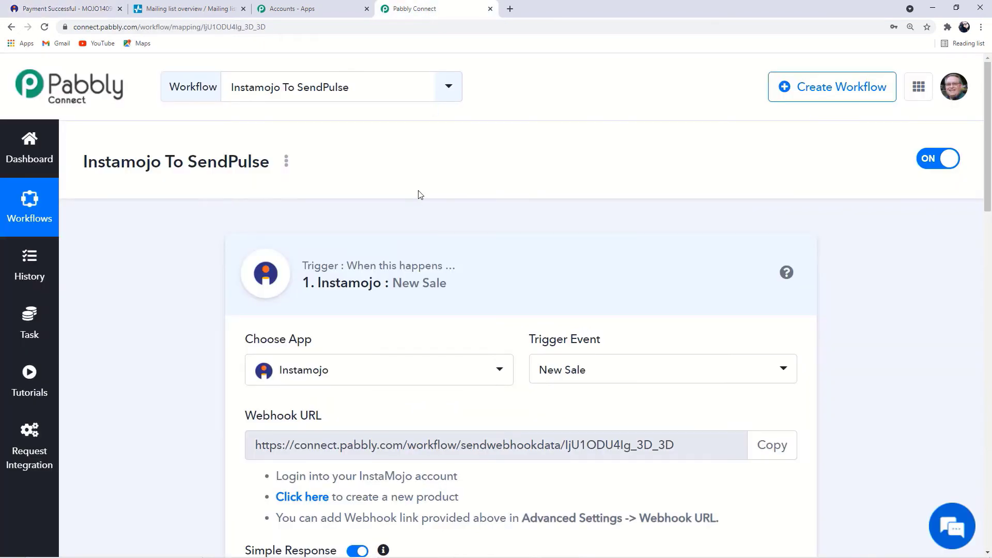
{"action": "scroll", "coordinate": [419, 194], "scroll_direction": "down", "scroll_amount": 5}
{"action": "scroll", "coordinate": [419, 194], "scroll_direction": "down", "scroll_amount": 2}
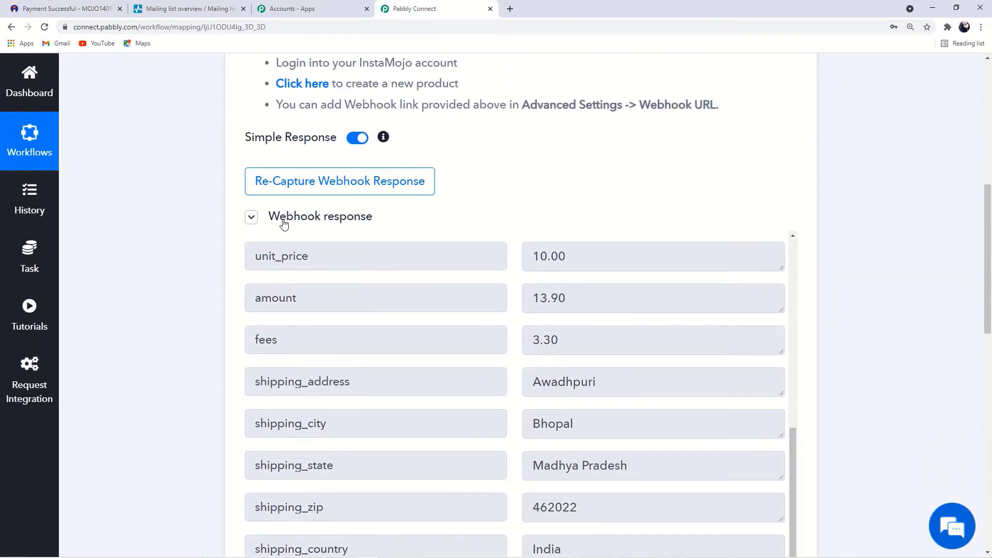
{"action": "scroll", "coordinate": [327, 288], "scroll_direction": "up", "scroll_amount": 7}
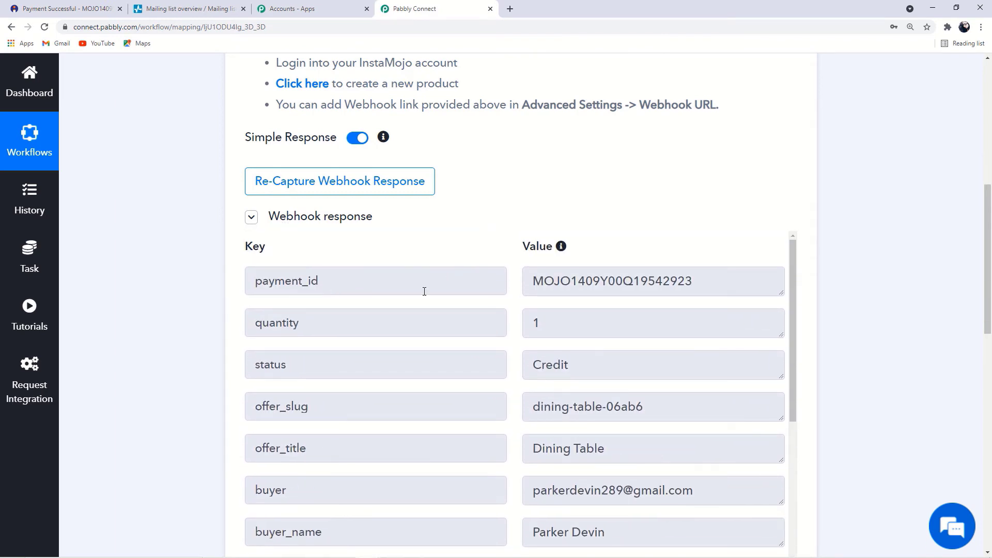
{"action": "left_click_drag", "start_coordinate": [321, 281], "coordinate": [212, 295]}
{"action": "scroll", "coordinate": [220, 303], "scroll_direction": "down", "scroll_amount": 3}
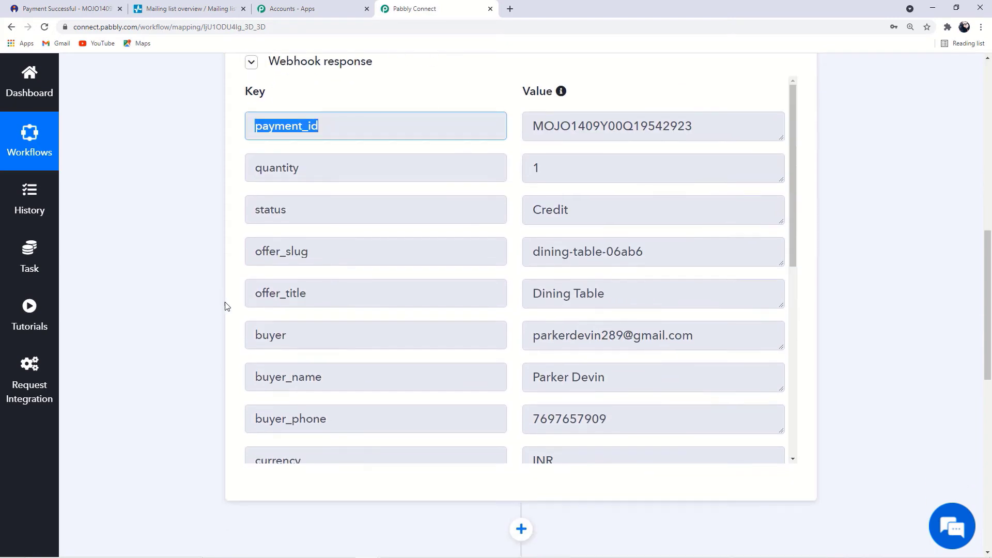
{"action": "scroll", "coordinate": [355, 375], "scroll_direction": "down", "scroll_amount": 7}
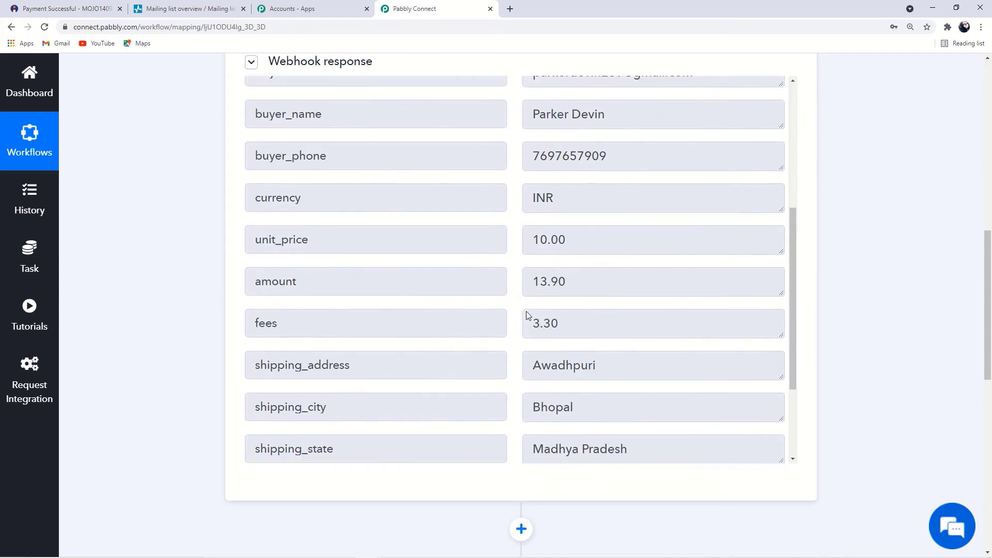
{"action": "scroll", "coordinate": [418, 293], "scroll_direction": "down", "scroll_amount": 1}
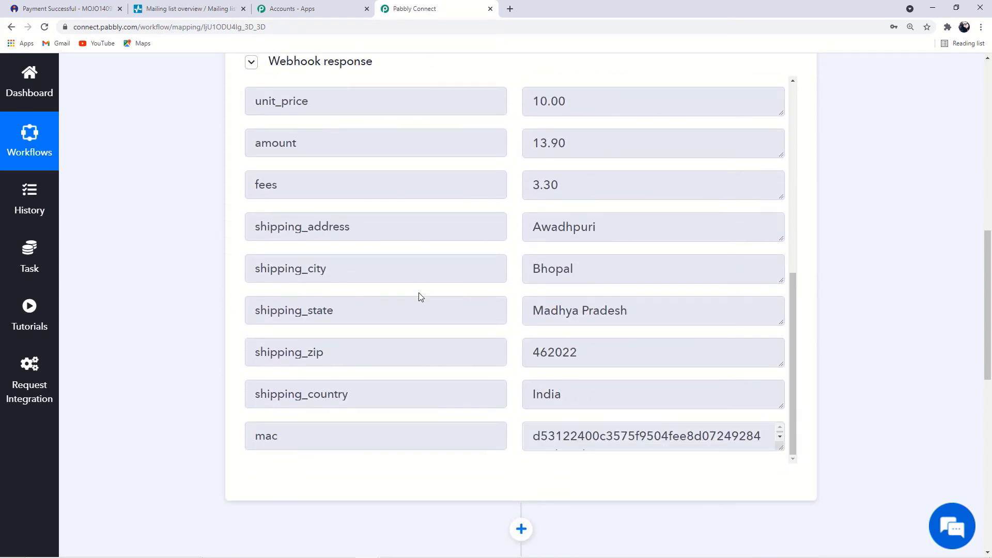
{"action": "scroll", "coordinate": [417, 295], "scroll_direction": "up", "scroll_amount": 10}
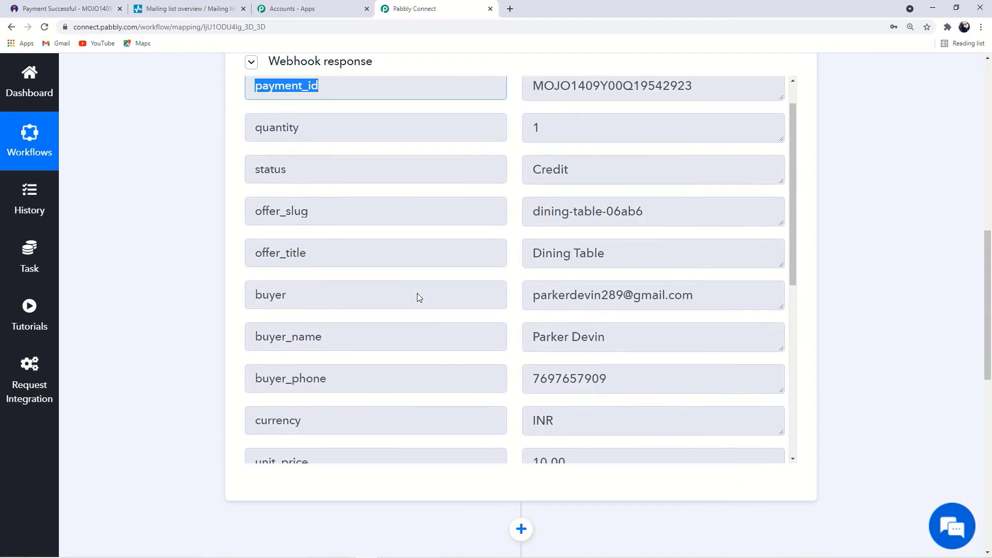
{"action": "scroll", "coordinate": [134, 285], "scroll_direction": "up", "scroll_amount": 8}
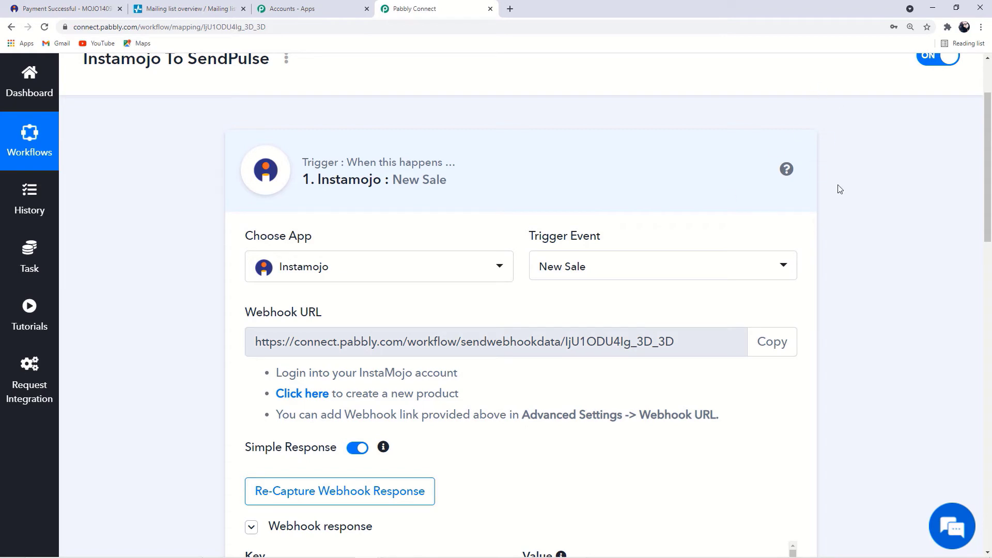
{"action": "scroll", "coordinate": [840, 190], "scroll_direction": "down", "scroll_amount": 1}
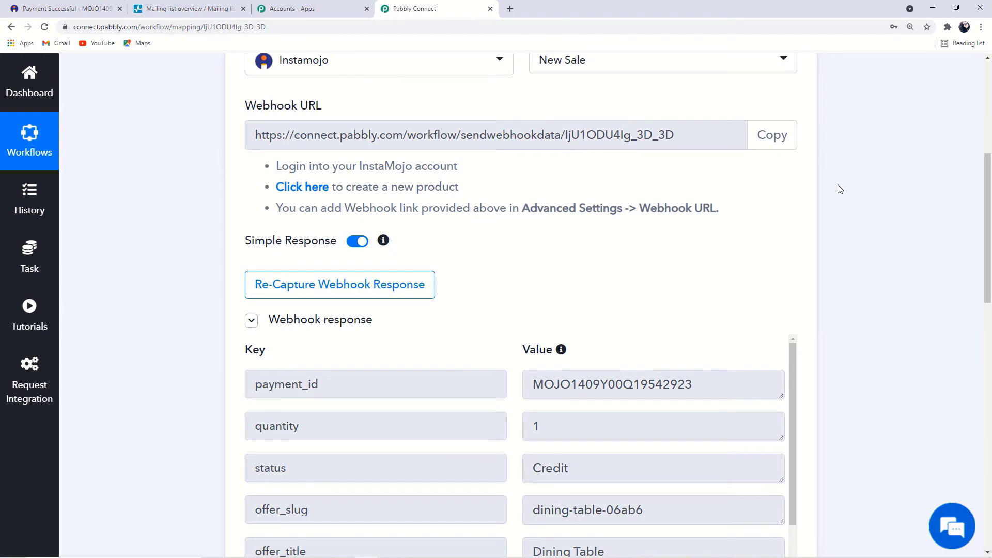
{"action": "scroll", "coordinate": [840, 189], "scroll_direction": "down", "scroll_amount": 10}
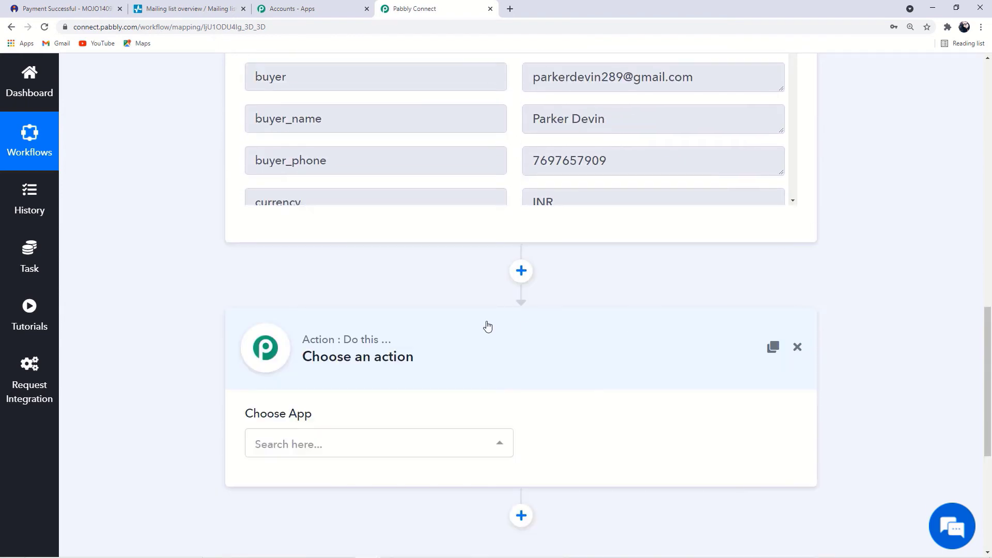
{"action": "scroll", "coordinate": [489, 340], "scroll_direction": "down", "scroll_amount": 2}
Set the action app to Sendpulse (searched 'sendp') with the Add Subscriber event
{"action": "left_click", "coordinate": [428, 258]}
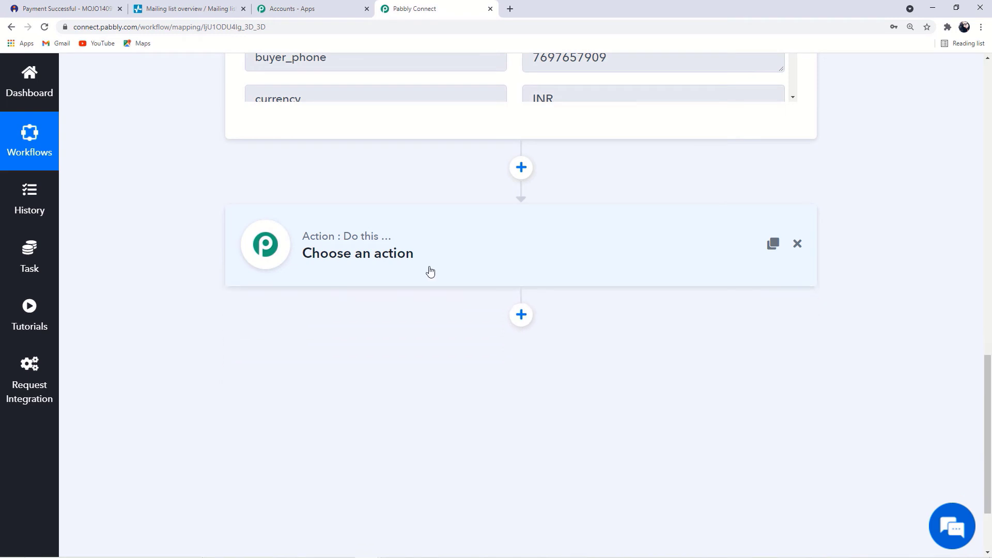
{"action": "left_click", "coordinate": [426, 253]}
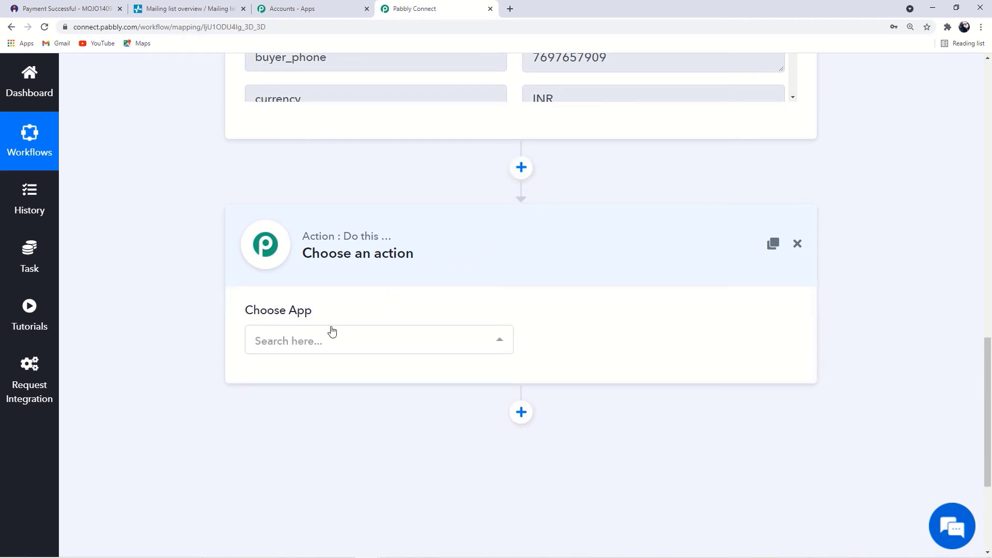
{"action": "left_click", "coordinate": [312, 342]}
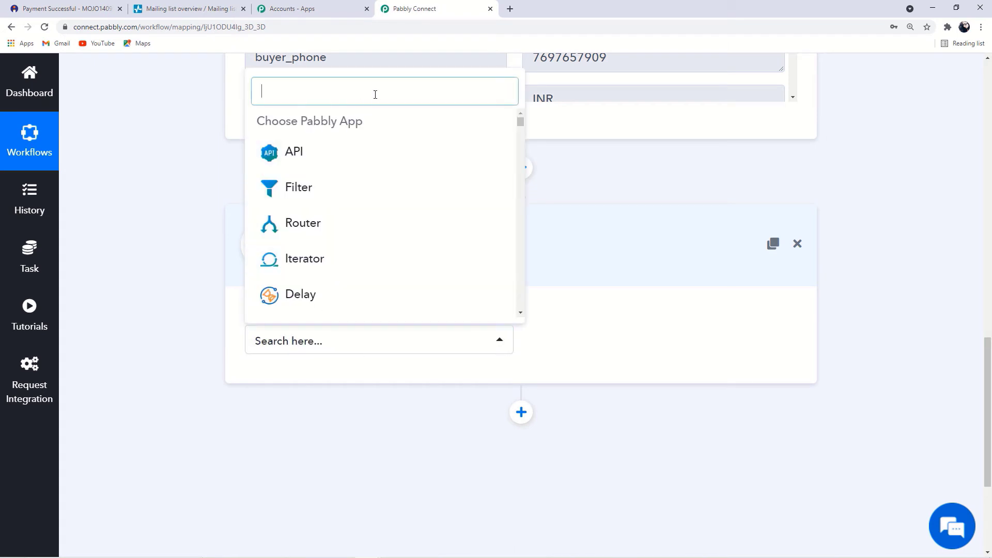
{"action": "type", "text": "sen d"}
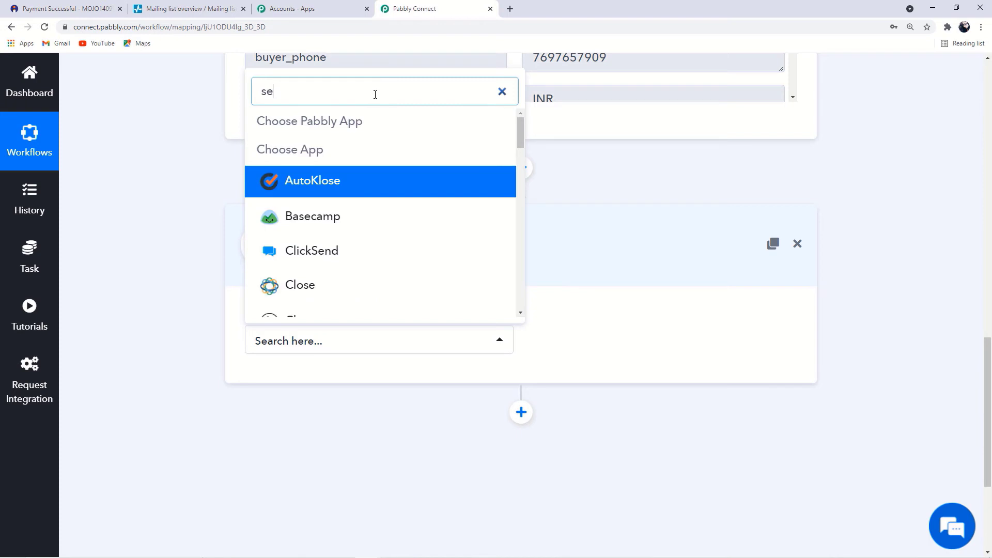
{"action": "key", "text": "BackSpace"}
{"action": "key", "text": "BackSpace"}
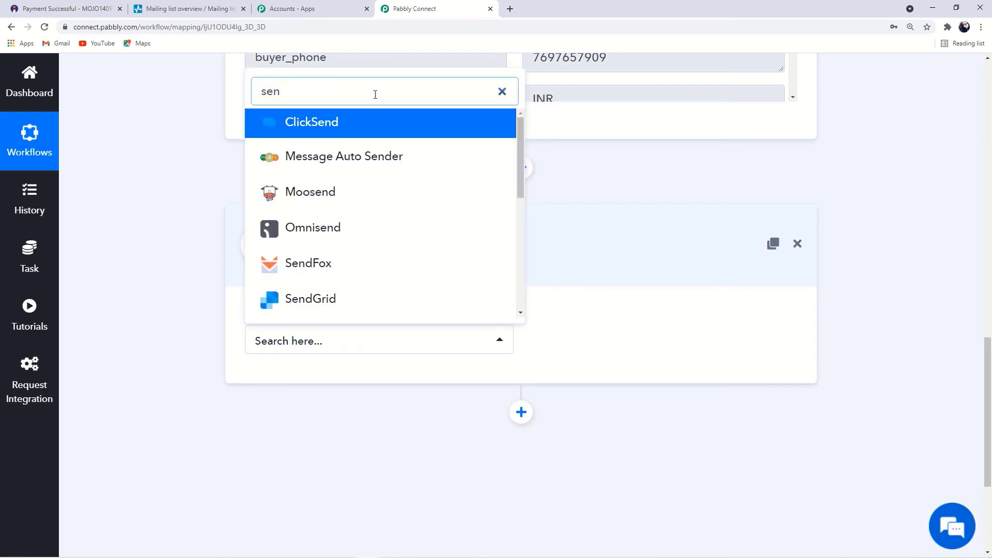
{"action": "type", "text": "dpul"}
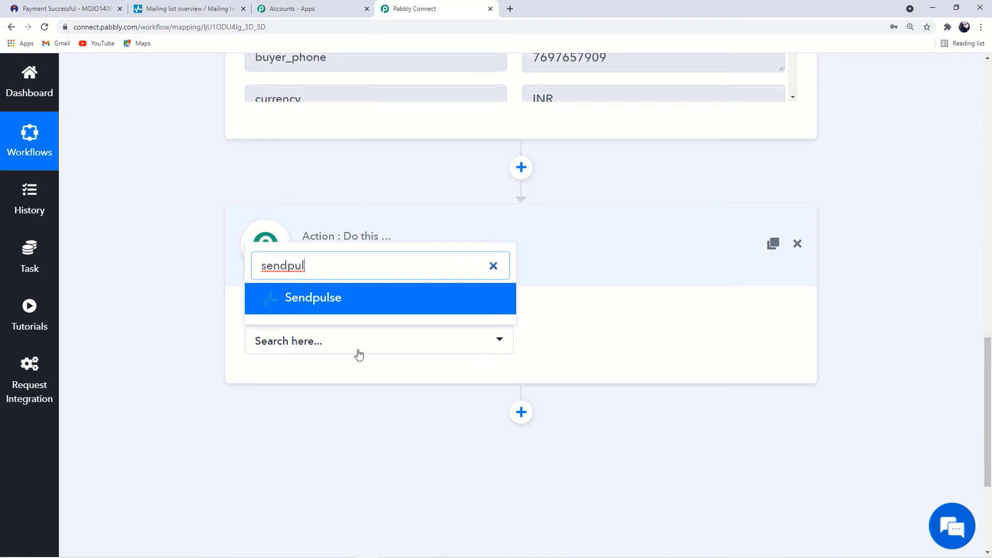
{"action": "left_click", "coordinate": [385, 299]}
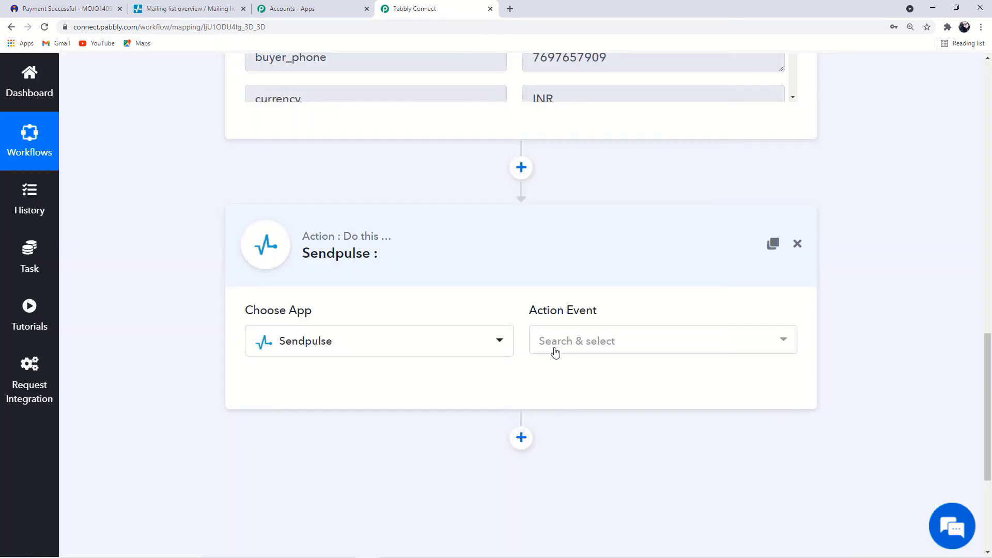
{"action": "left_click", "coordinate": [581, 343]}
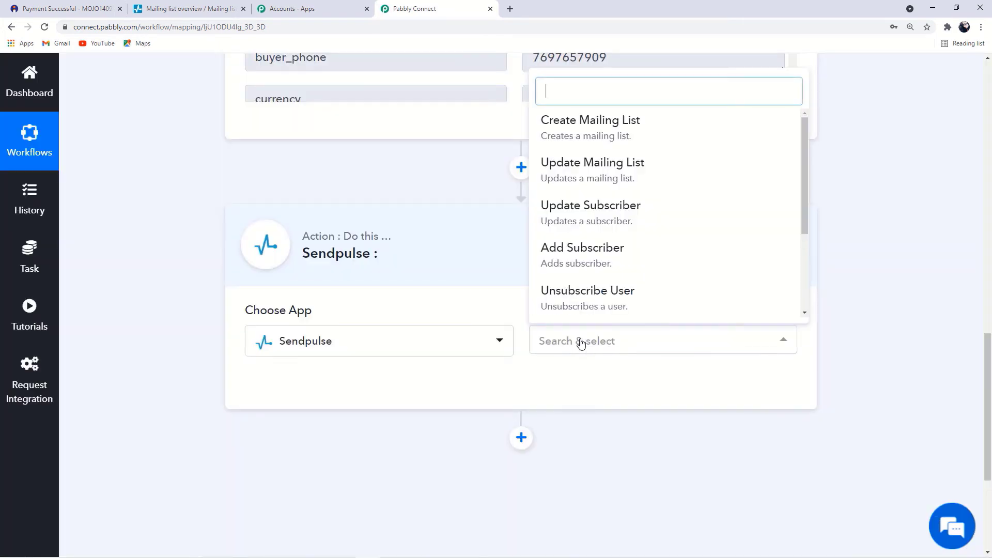
{"action": "left_click", "coordinate": [626, 258]}
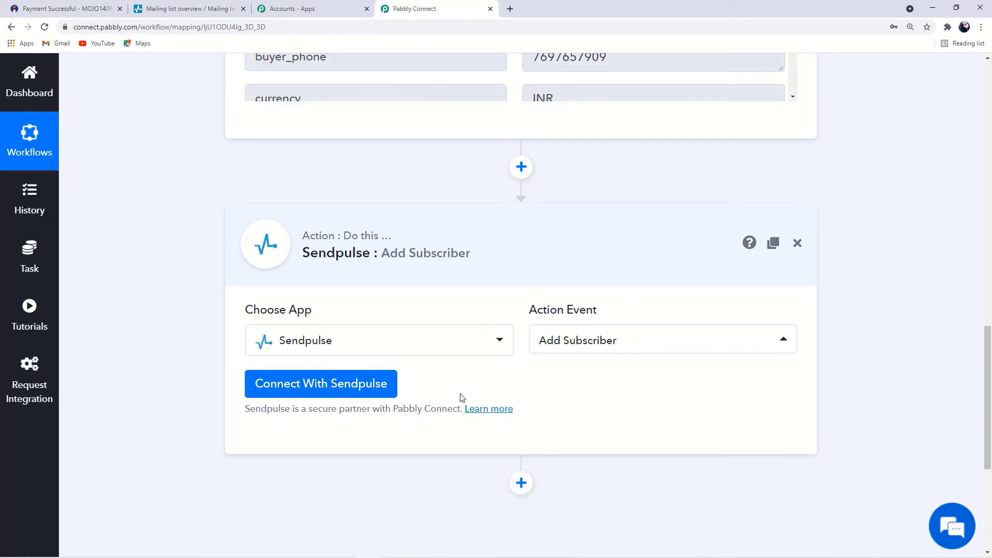
{"action": "scroll", "coordinate": [462, 398], "scroll_direction": "down", "scroll_amount": 2}
Connect With Sendpulse using New Credentials and open its Settings > API link in a new tab
{"action": "left_click", "coordinate": [342, 286]}
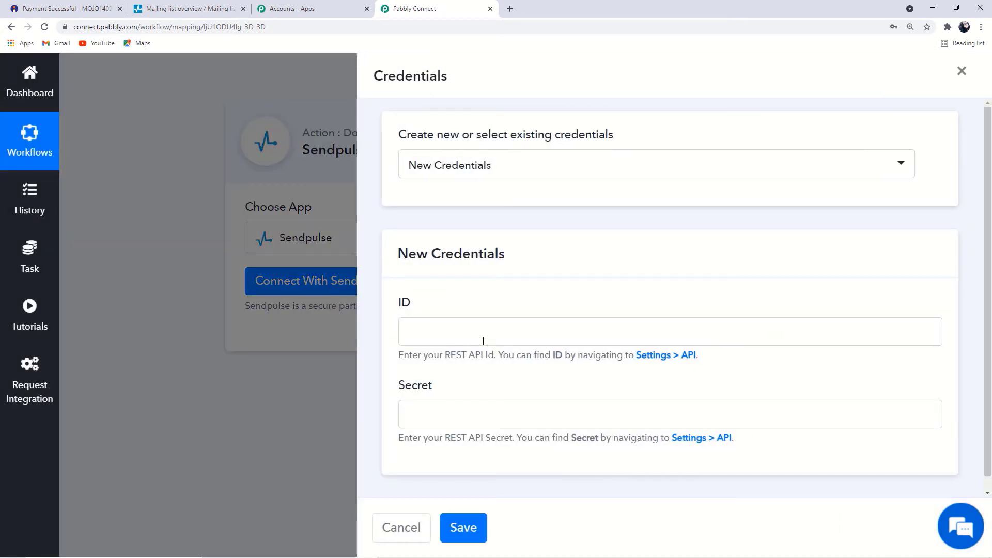
{"action": "left_click_drag", "start_coordinate": [524, 251], "coordinate": [386, 257]}
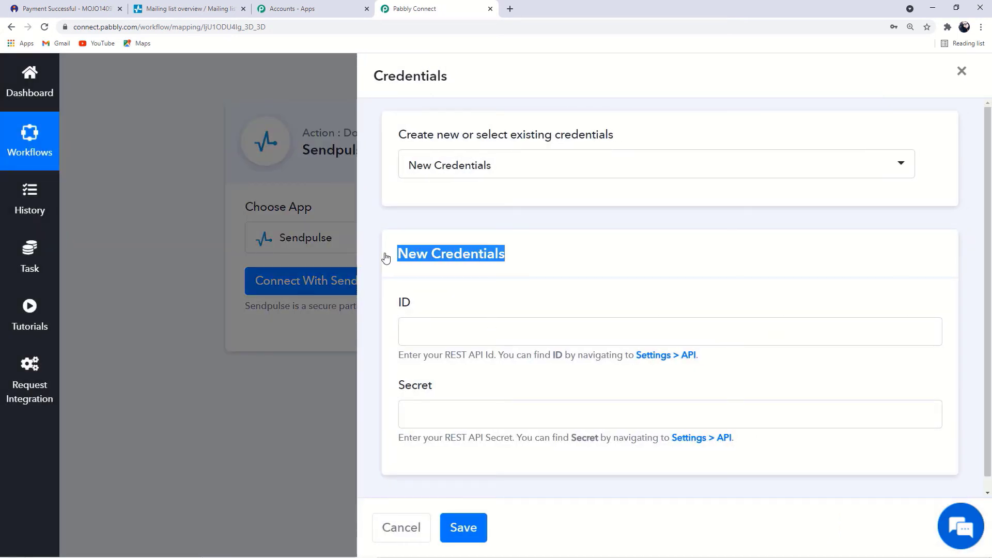
{"action": "left_click_drag", "start_coordinate": [413, 306], "coordinate": [399, 303]}
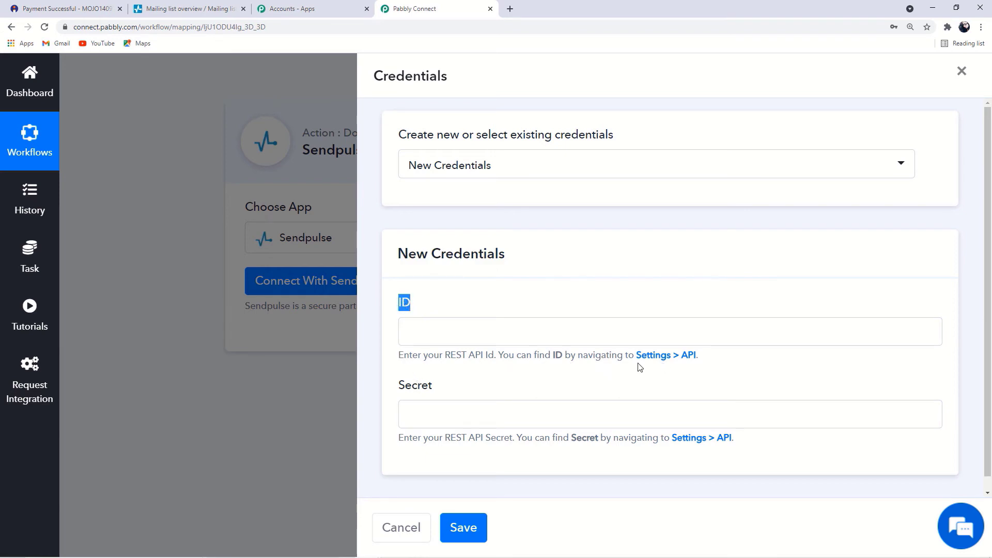
{"action": "left_click_drag", "start_coordinate": [635, 356], "coordinate": [702, 355]}
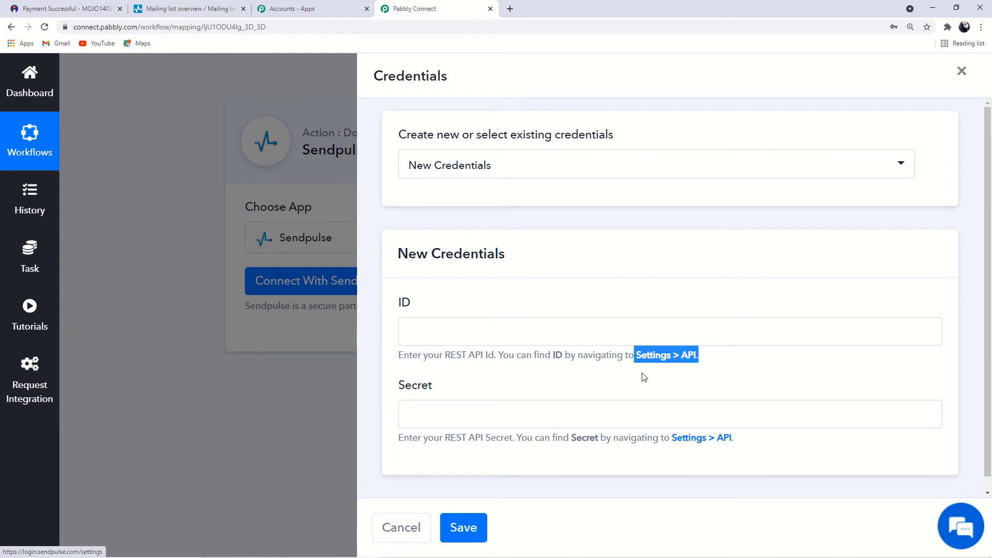
{"action": "left_click", "coordinate": [649, 355]}
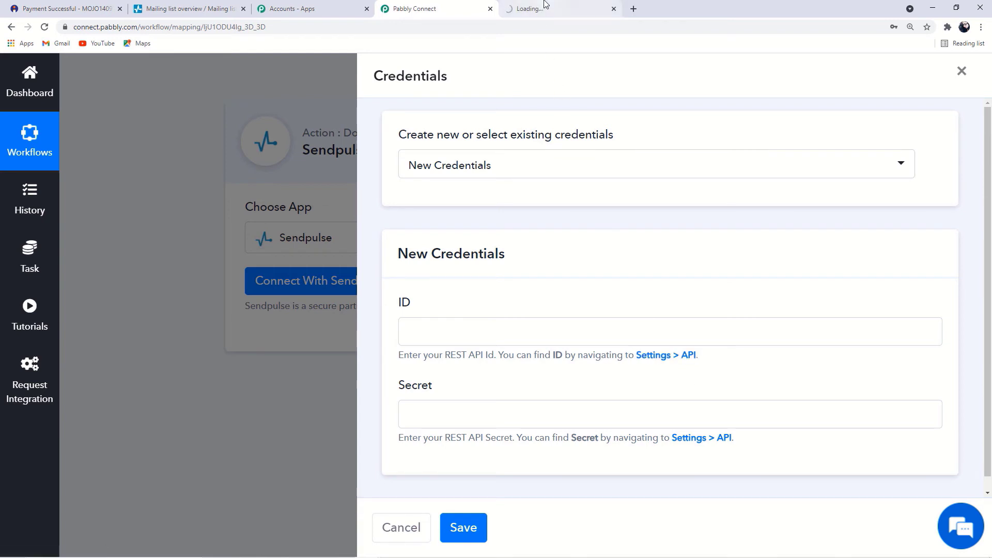
Open SendPulse's Account settings on the API tab at 150% zoom and select the API ID value
{"action": "left_click", "coordinate": [545, 6]}
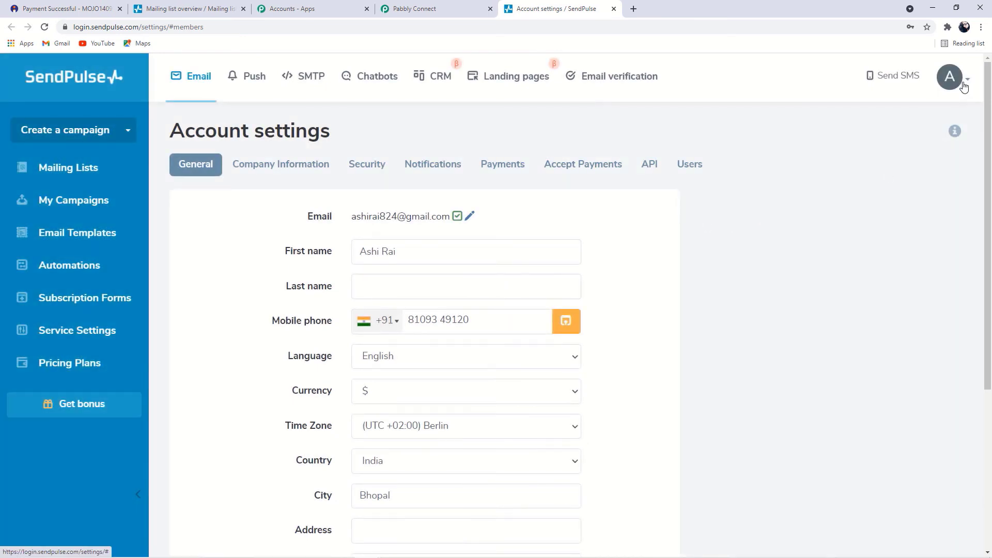
{"action": "left_click", "coordinate": [964, 83]}
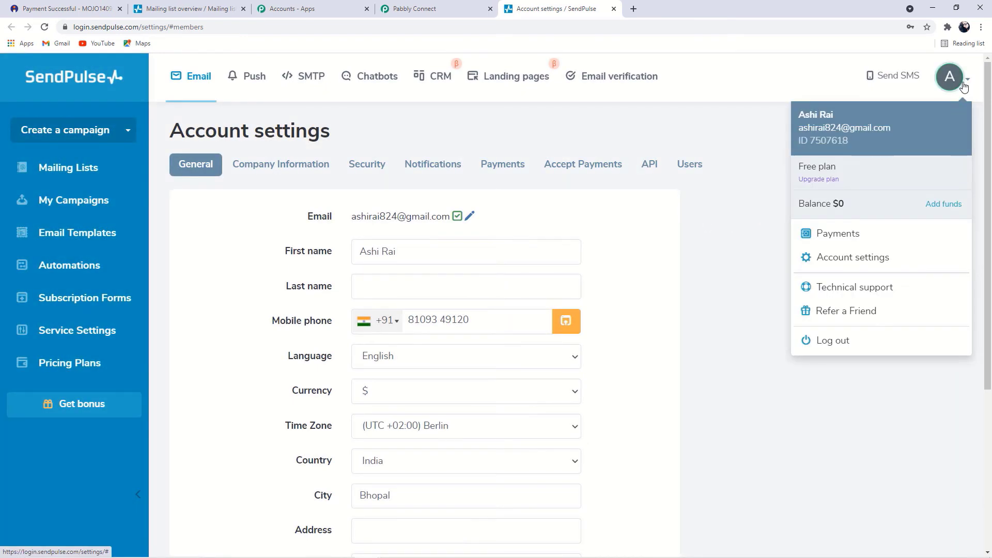
{"action": "left_click", "coordinate": [853, 257]}
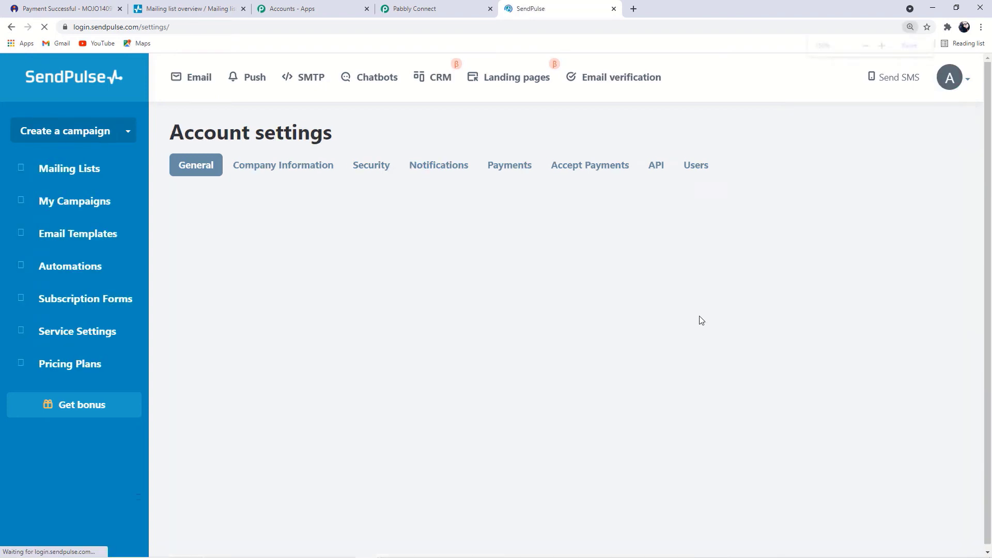
{"action": "key", "text": "ctrl+plus"}
{"action": "key", "text": "ctrl+plus"}
{"action": "key", "text": "ctrl+plus"}
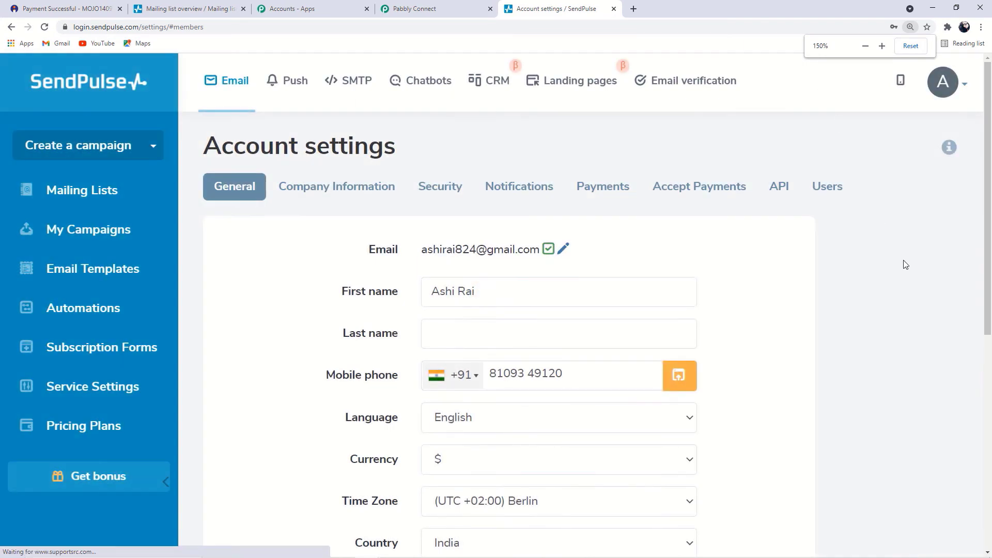
{"action": "scroll", "coordinate": [901, 263], "scroll_direction": "down", "scroll_amount": 6}
{"action": "scroll", "coordinate": [685, 293], "scroll_direction": "up", "scroll_amount": 6}
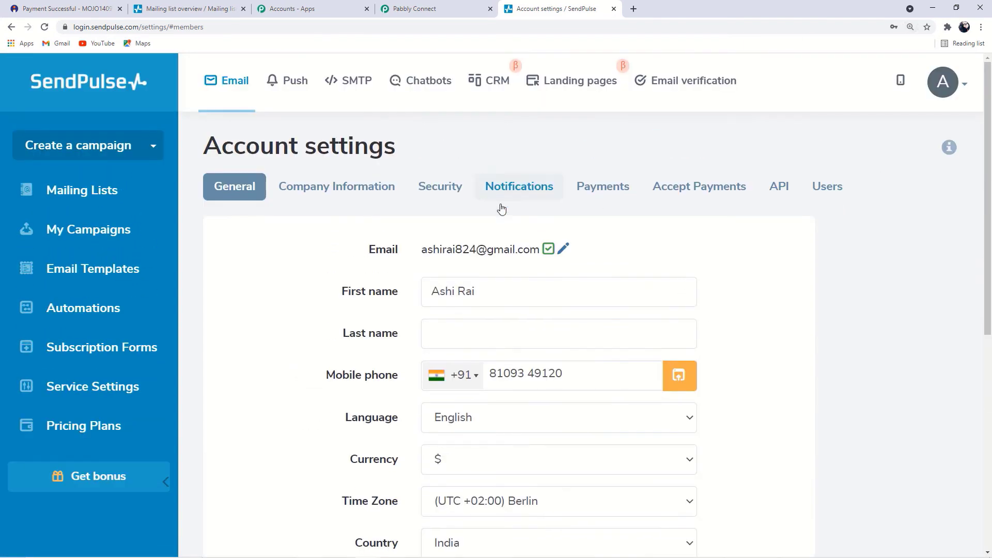
{"action": "left_click", "coordinate": [783, 190]}
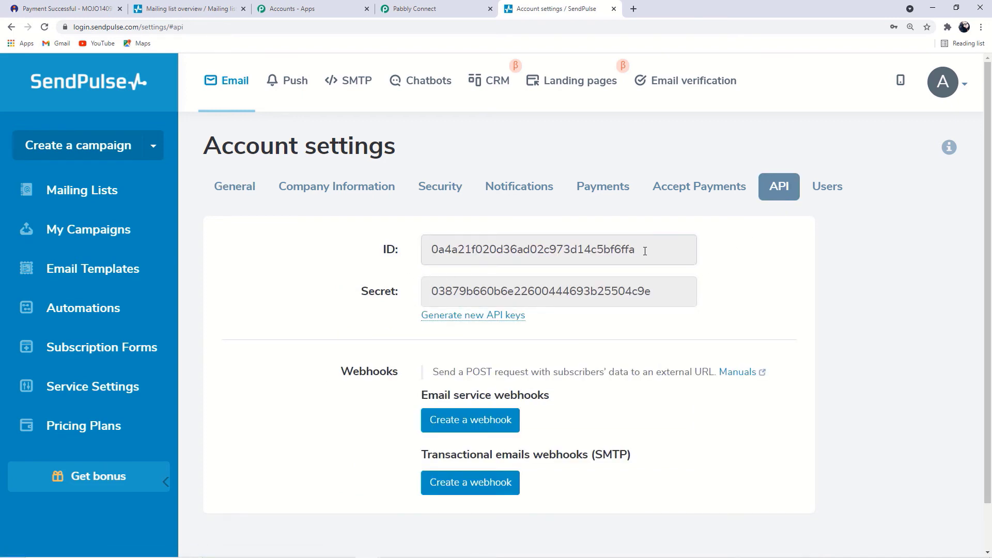
{"action": "left_click_drag", "start_coordinate": [645, 251], "coordinate": [389, 257]}
{"action": "key", "text": "ctrl+c"}
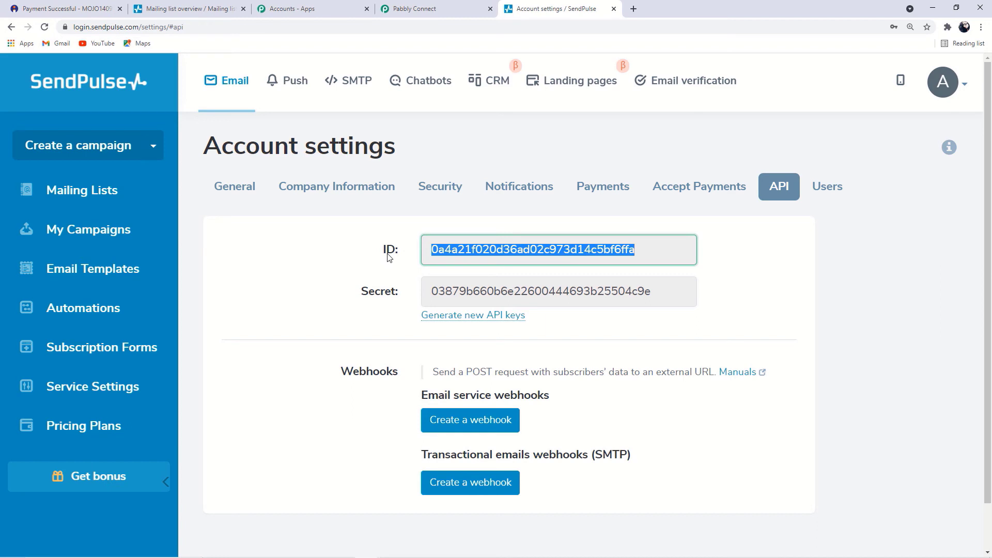
Paste the SendPulse API ID into the ID field of Pabbly's Sendpulse Credentials form
{"action": "left_click", "coordinate": [434, 8]}
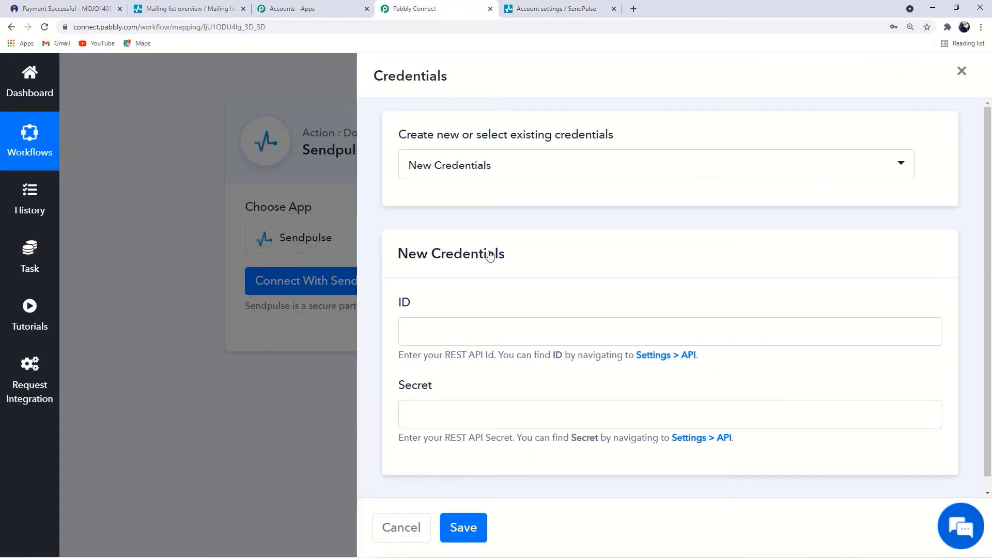
{"action": "left_click", "coordinate": [509, 330]}
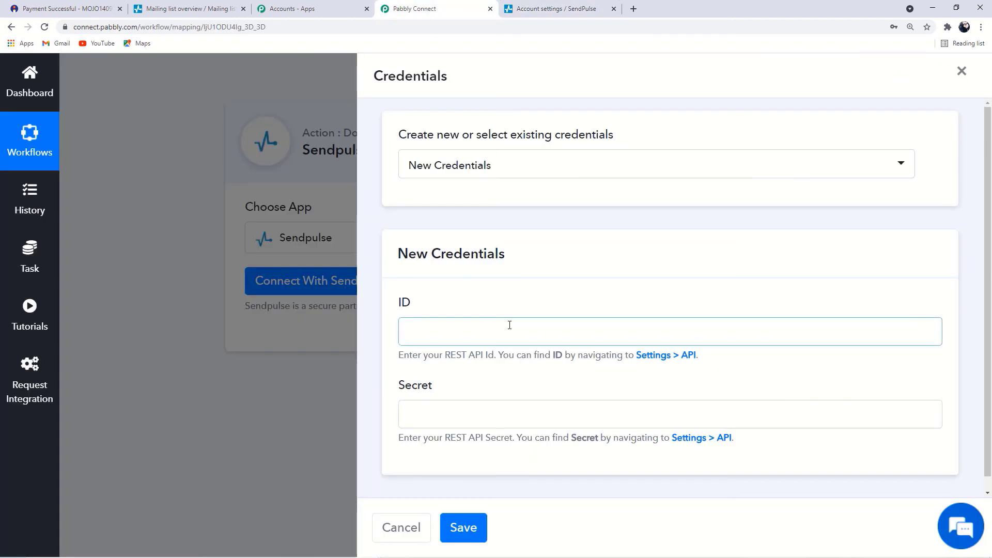
{"action": "key", "text": "ctrl+v"}
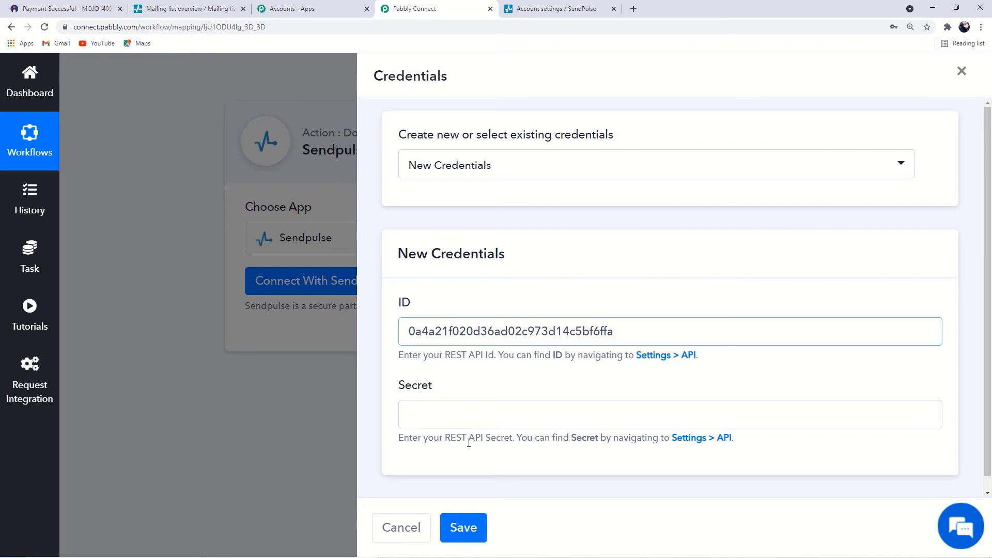
Select and copy the API Secret value from SendPulse's API settings
{"action": "left_click", "coordinate": [553, 9]}
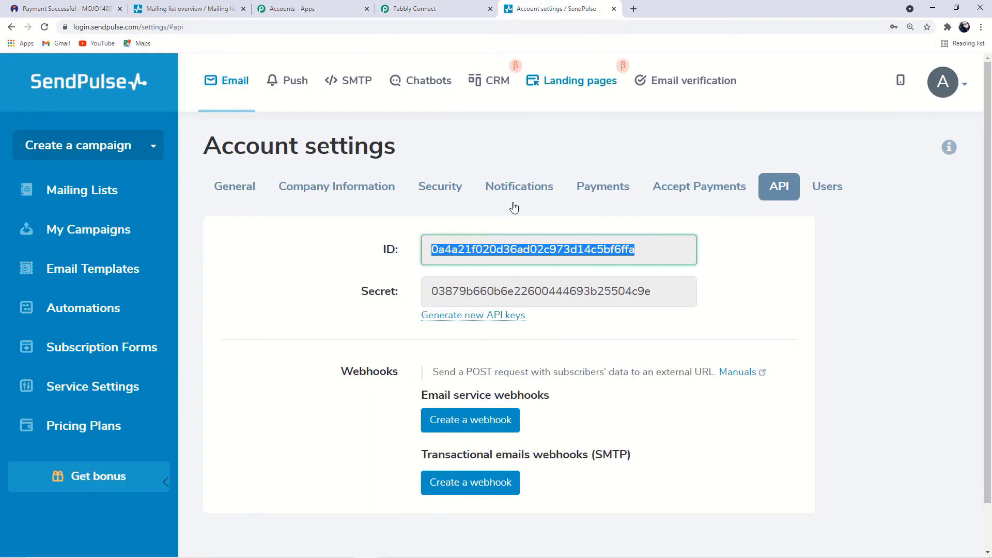
{"action": "double_click", "coordinate": [564, 302]}
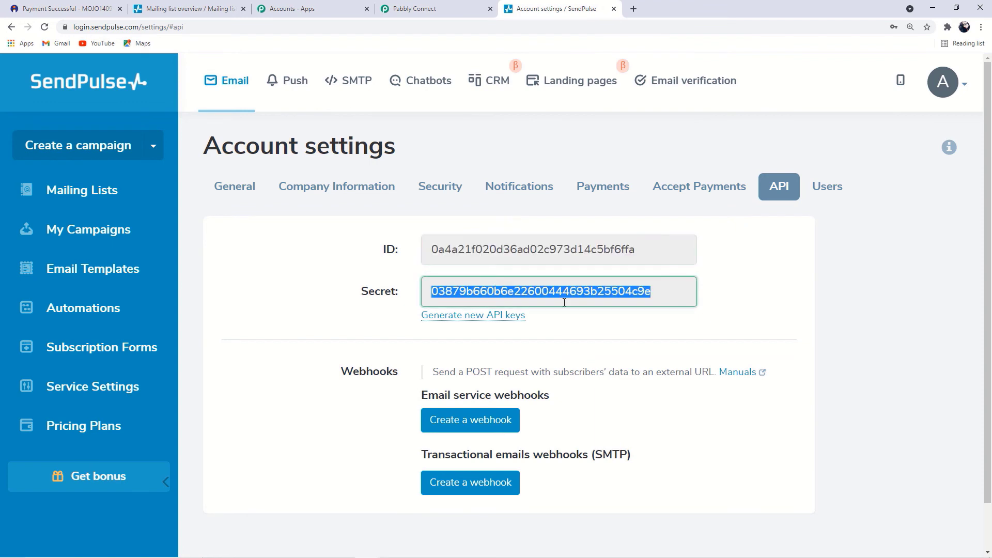
{"action": "double_click", "coordinate": [664, 291]}
{"action": "key", "text": "ctrl+c"}
{"action": "left_click", "coordinate": [440, 8]}
Paste the API secret into the Secret field and save the SendPulse credentials
{"action": "left_click", "coordinate": [427, 421]}
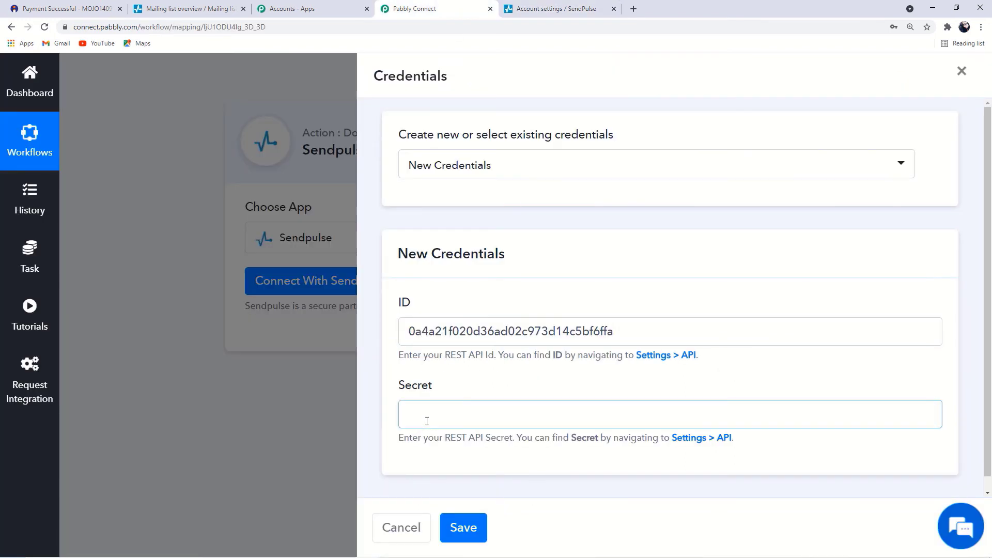
{"action": "key", "text": "ctrl+v"}
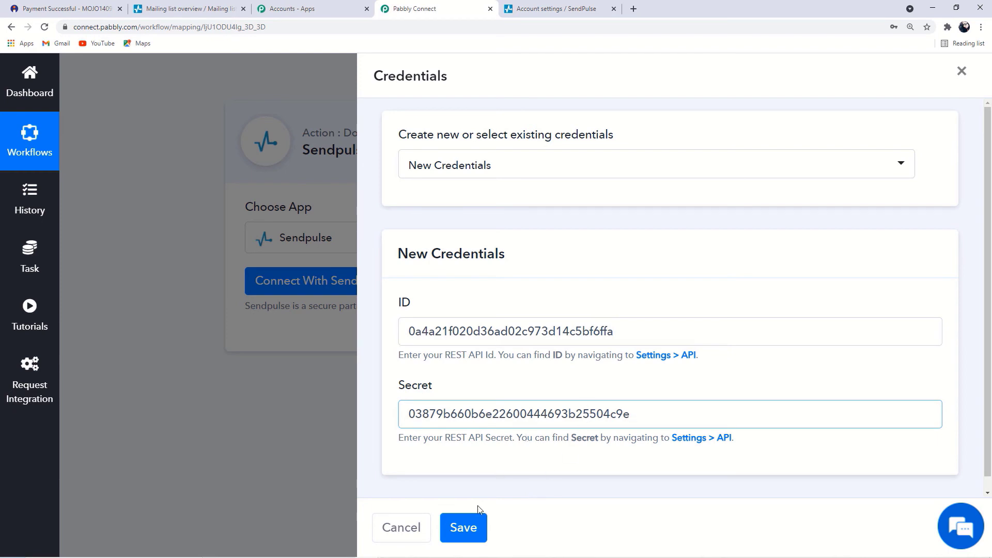
{"action": "left_click", "coordinate": [459, 525]}
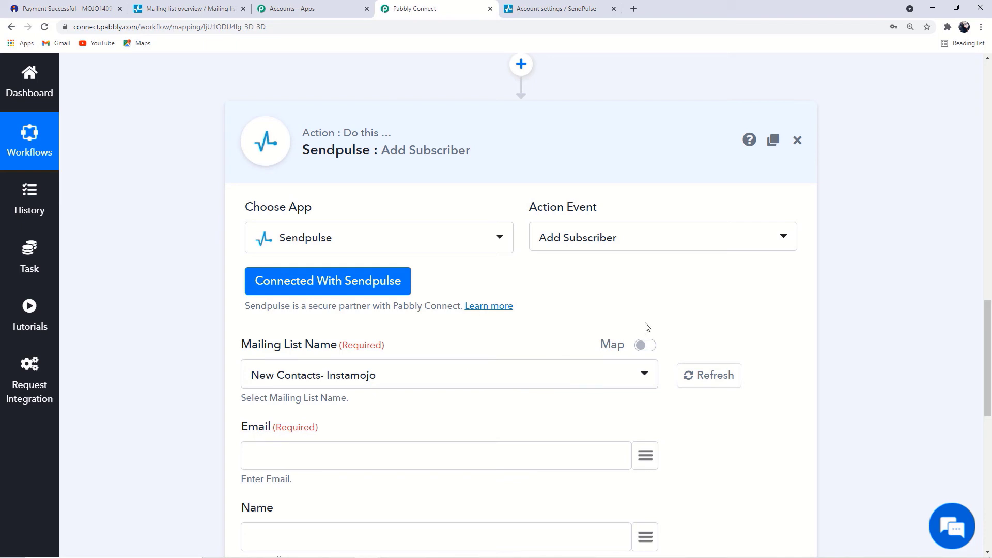
Review the Mailing List Name dropdown, keeping New Contacts- Instamojo selected
{"action": "scroll", "coordinate": [515, 342], "scroll_direction": "down", "scroll_amount": 2}
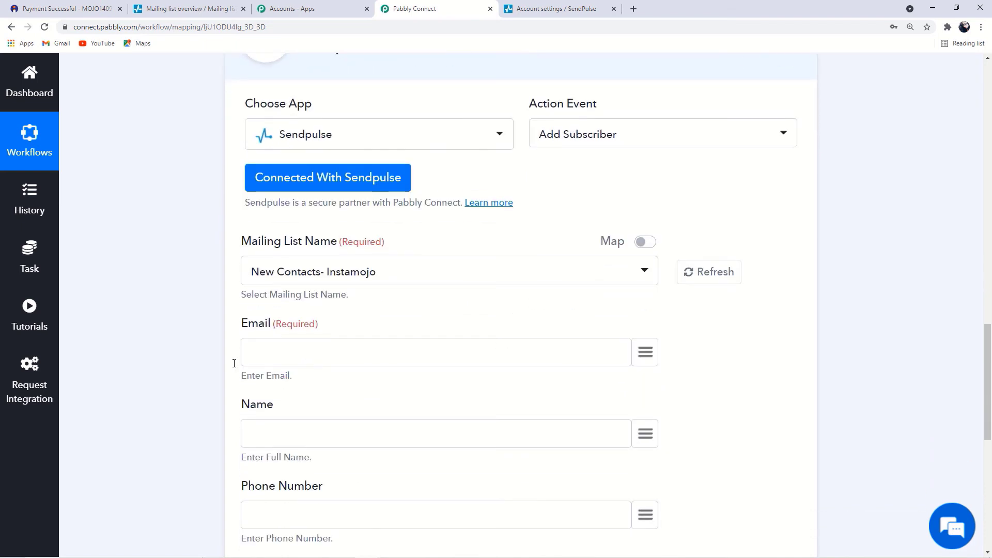
{"action": "left_click_drag", "start_coordinate": [241, 242], "coordinate": [341, 241]}
{"action": "left_click", "coordinate": [166, 271]}
{"action": "scroll", "coordinate": [187, 306], "scroll_direction": "up", "scroll_amount": 2}
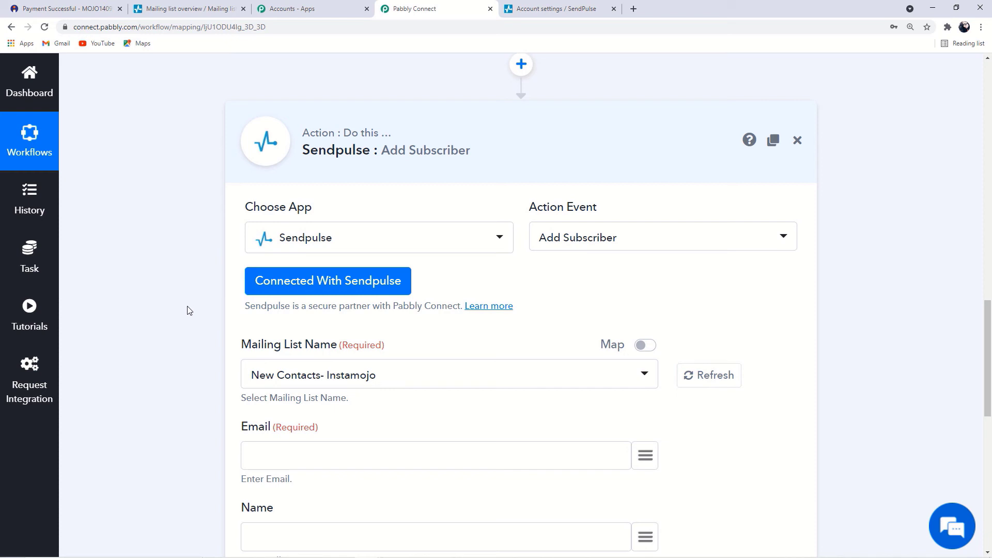
{"action": "left_click", "coordinate": [644, 375]}
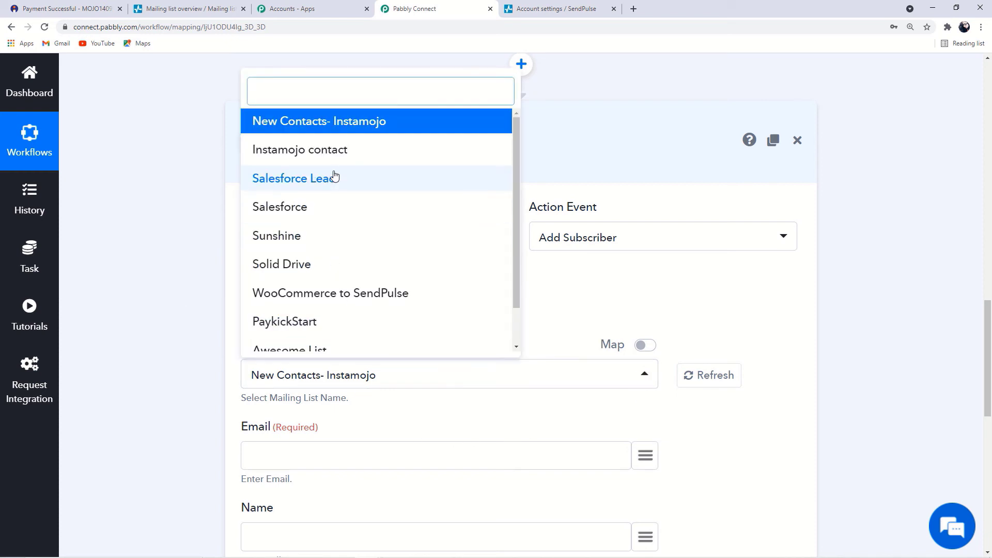
{"action": "left_click", "coordinate": [144, 209]}
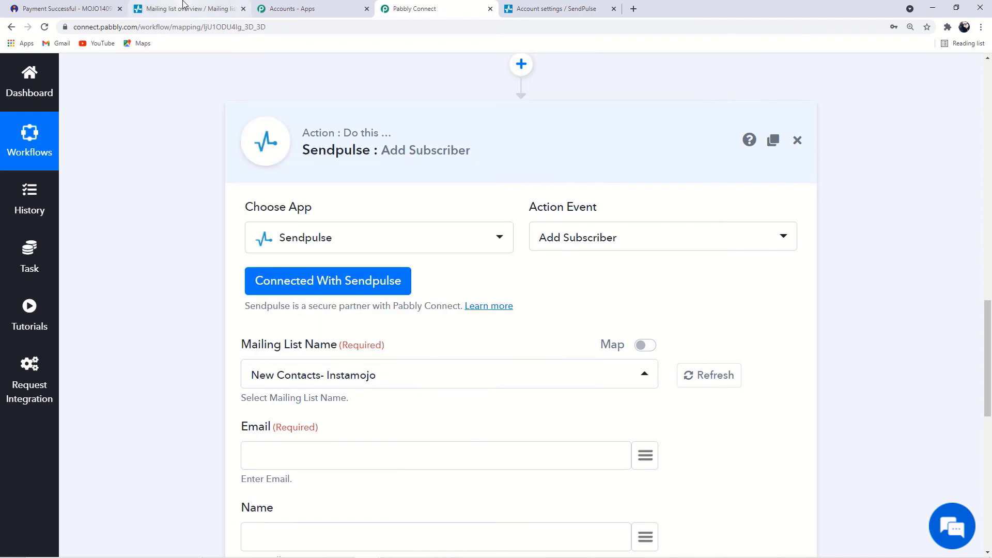
{"action": "left_click", "coordinate": [183, 9]}
Browse SendPulse's Mailing Lists overview, where New Contacts- Instamojo holds 2 contacts
{"action": "left_click", "coordinate": [64, 191]}
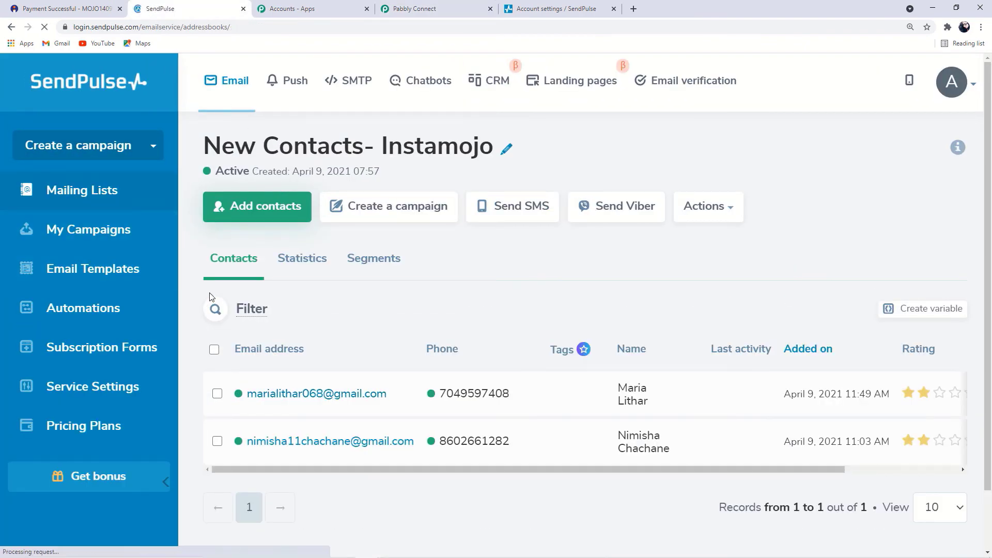
{"action": "scroll", "coordinate": [305, 284], "scroll_direction": "down", "scroll_amount": 13}
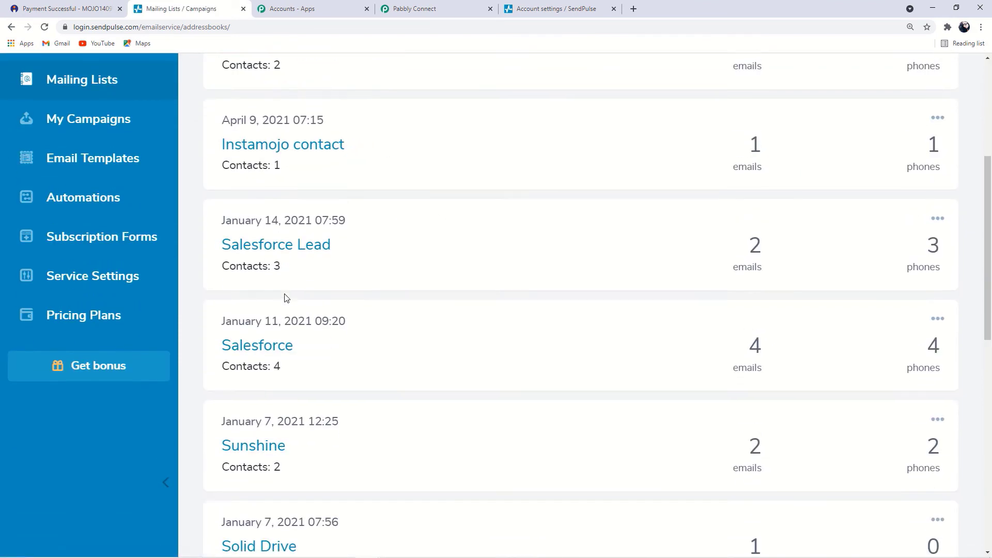
{"action": "scroll", "coordinate": [288, 299], "scroll_direction": "up", "scroll_amount": 13}
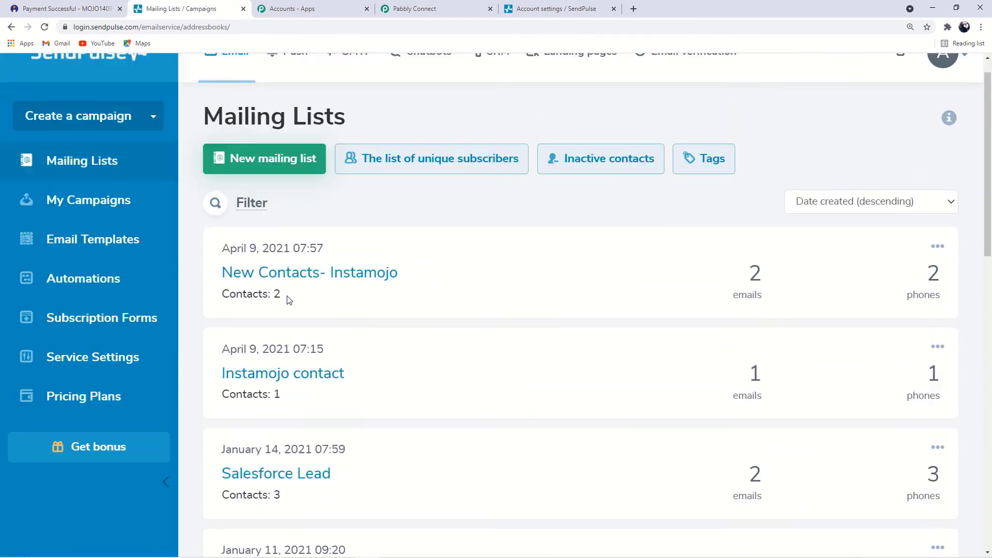
{"action": "left_click", "coordinate": [555, 9]}
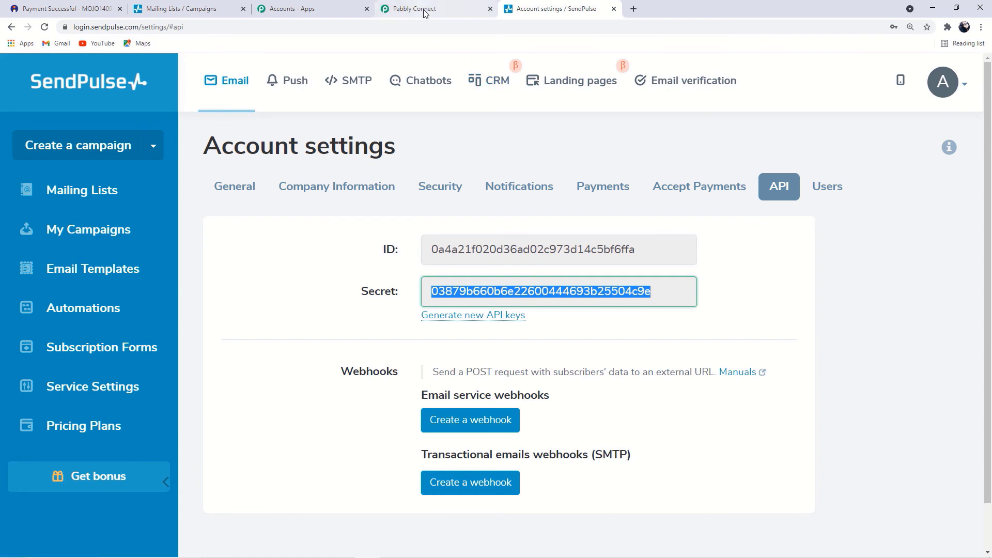
{"action": "left_click", "coordinate": [413, 9]}
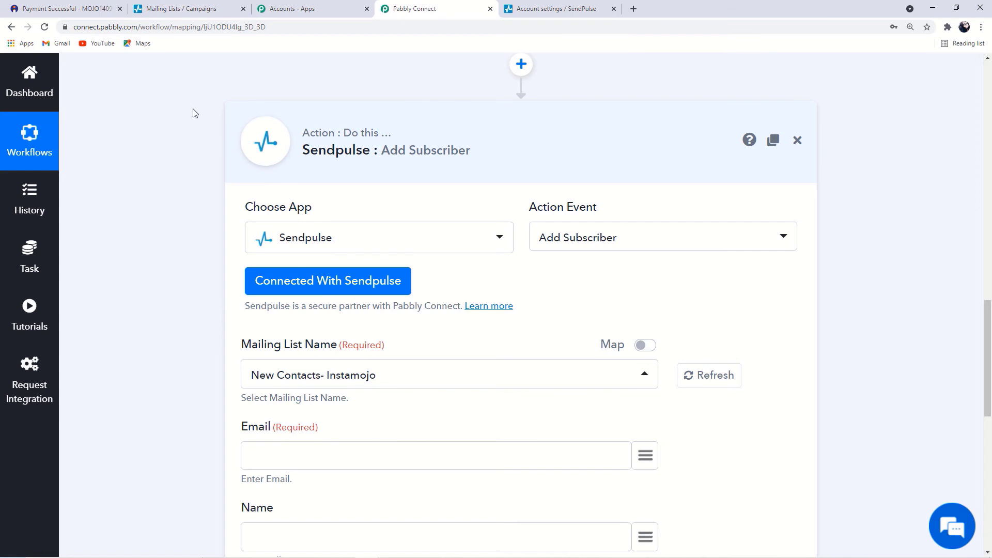
{"action": "left_click", "coordinate": [155, 9]}
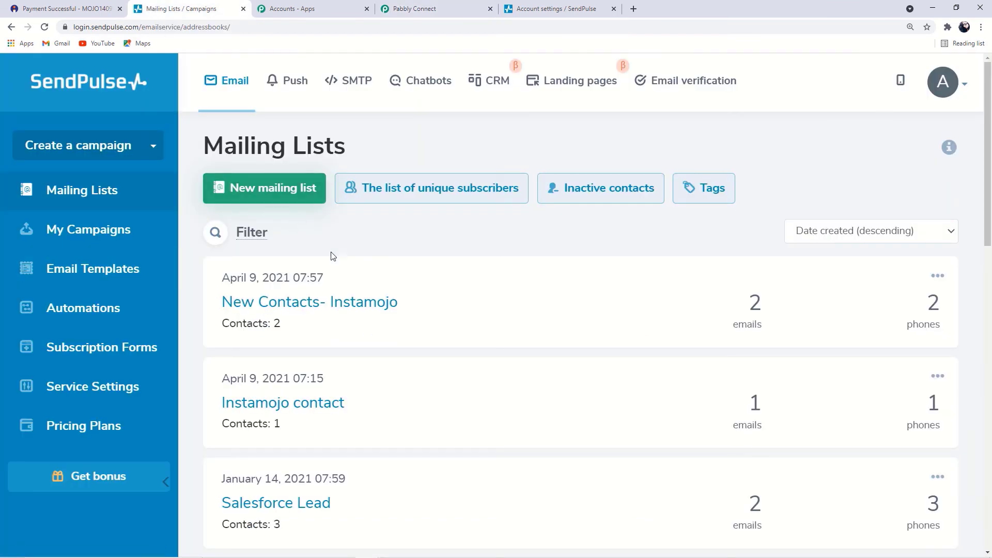
Create an empty SendPulse mailing list named 'Instamojo To SendPulse' and return to the lists overview
{"action": "left_click", "coordinate": [266, 189]}
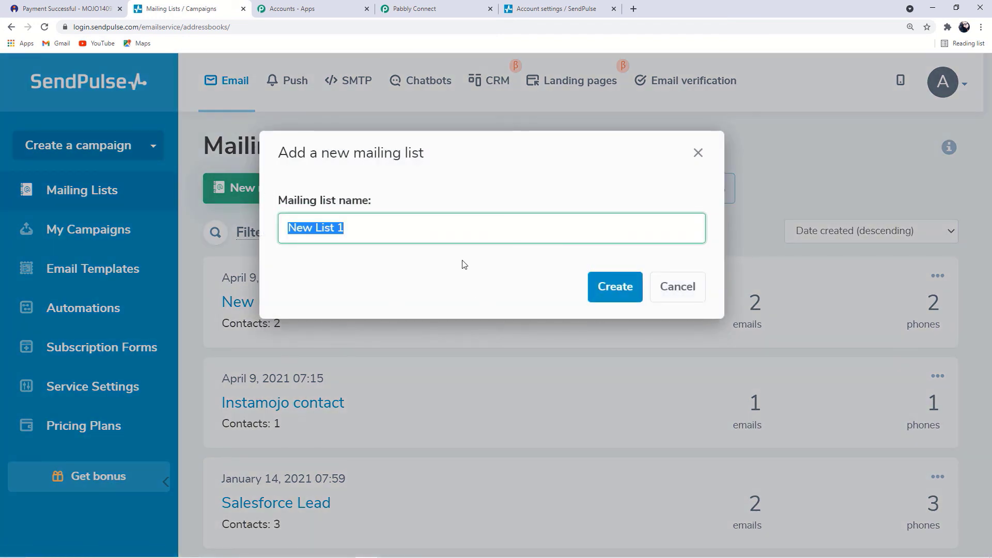
{"action": "key", "text": "BackSpace"}
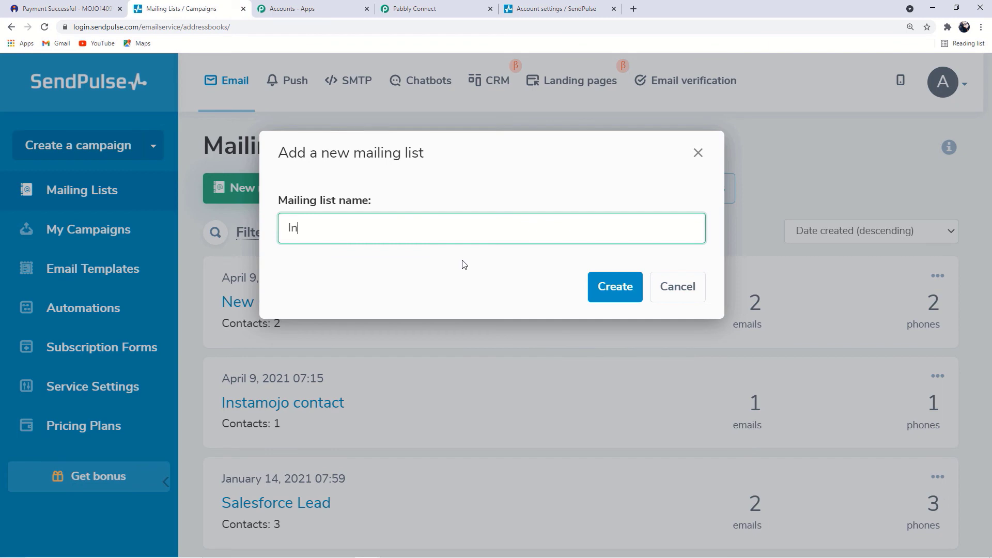
{"action": "type", "text": "Instamojo To SendPulse"}
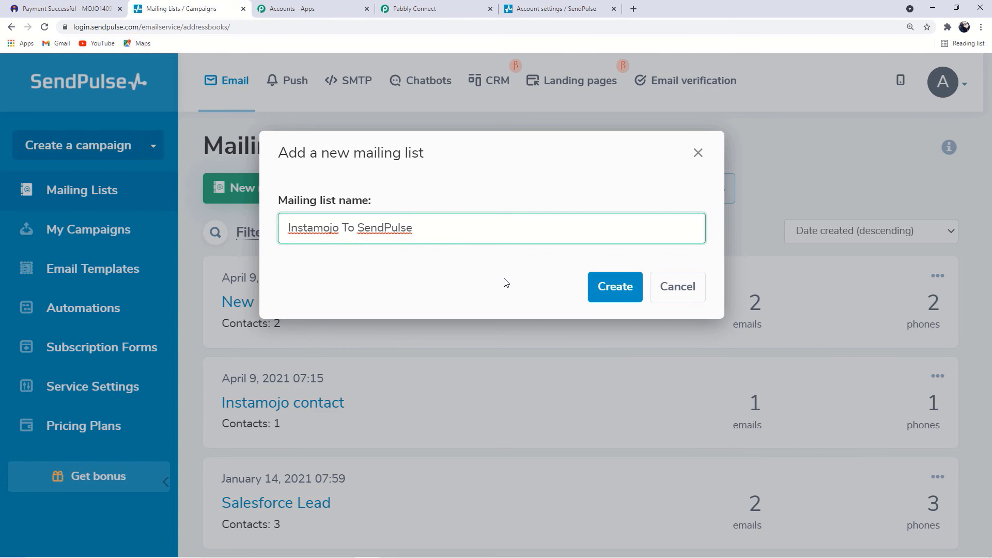
{"action": "left_click", "coordinate": [626, 287]}
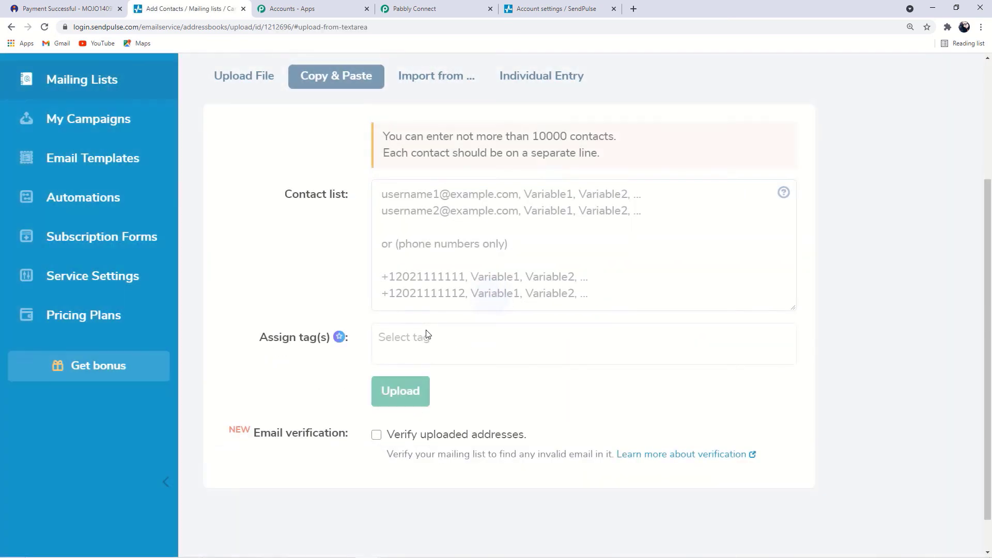
{"action": "scroll", "coordinate": [426, 335], "scroll_direction": "up", "scroll_amount": 3}
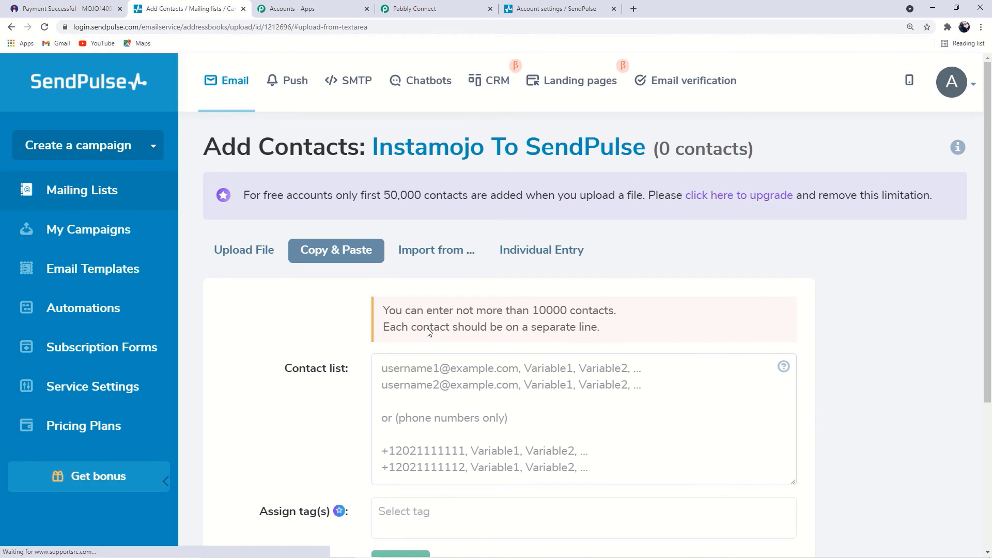
{"action": "left_click", "coordinate": [108, 205]}
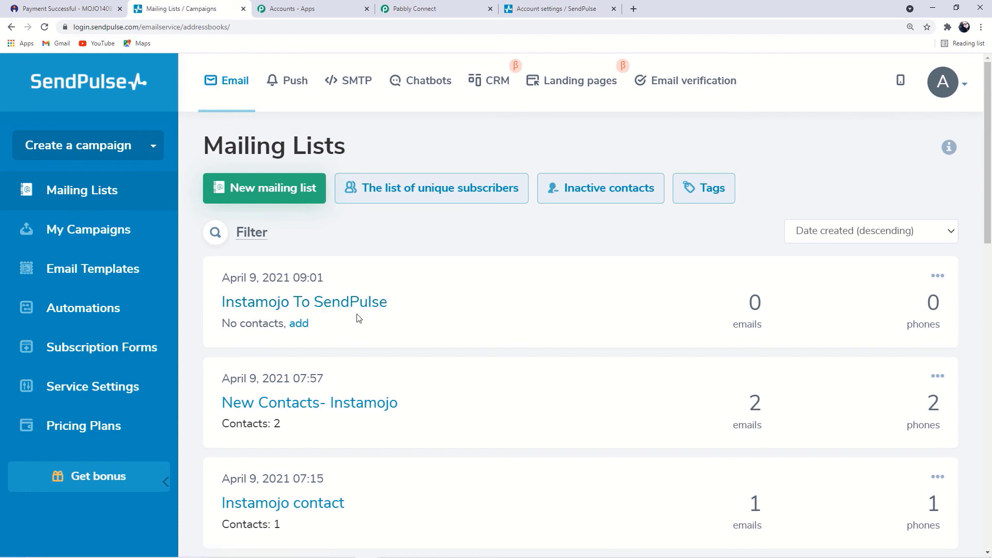
{"action": "left_click", "coordinate": [570, 7]}
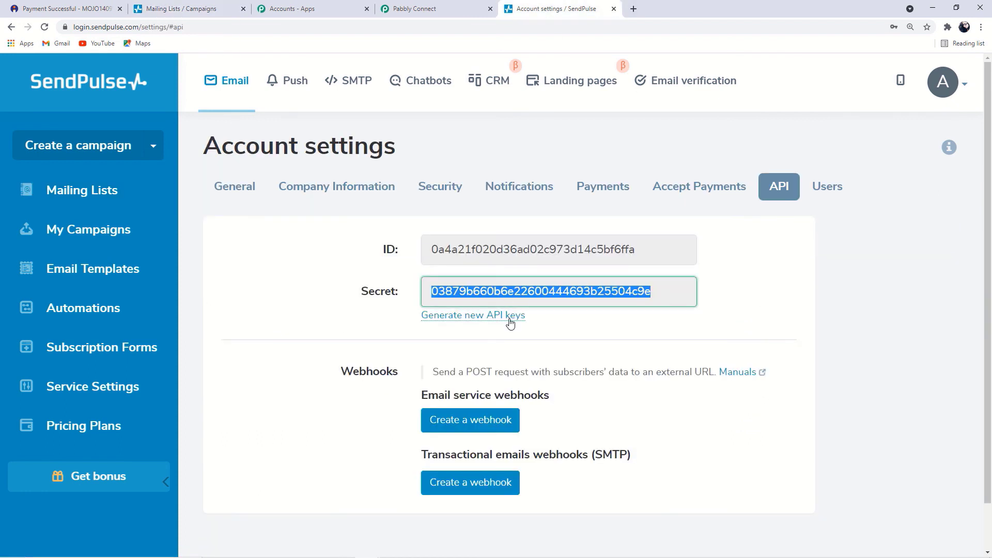
Refresh the SendPulse mailing lists and choose 'Instamojo To SendPulse' for the Add Subscriber step
{"action": "left_click", "coordinate": [462, 7]}
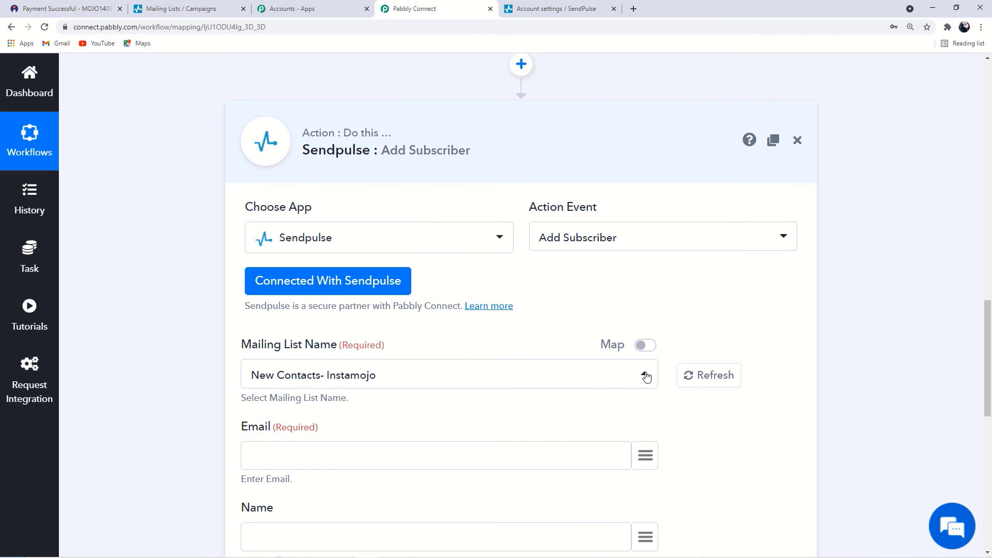
{"action": "left_click", "coordinate": [702, 374]}
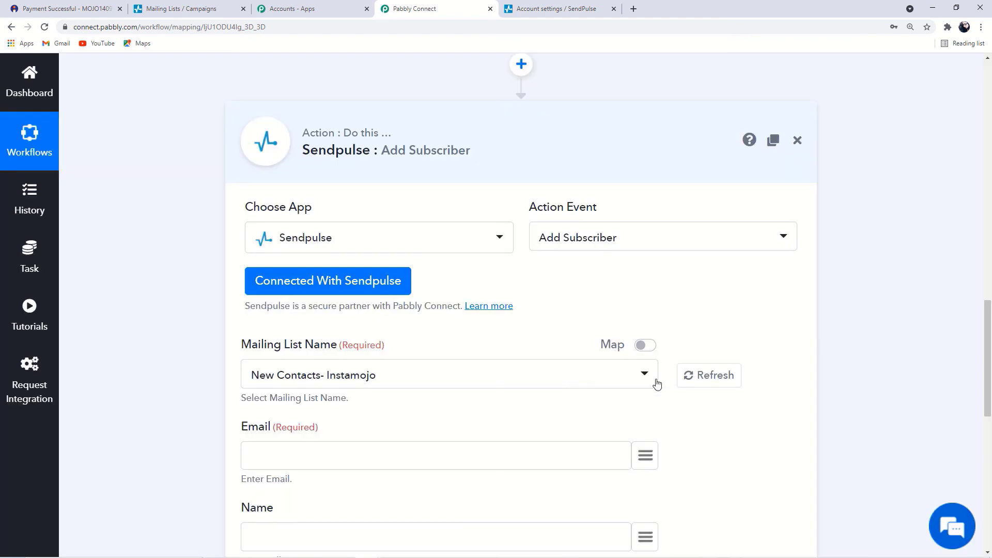
{"action": "left_click", "coordinate": [644, 379]}
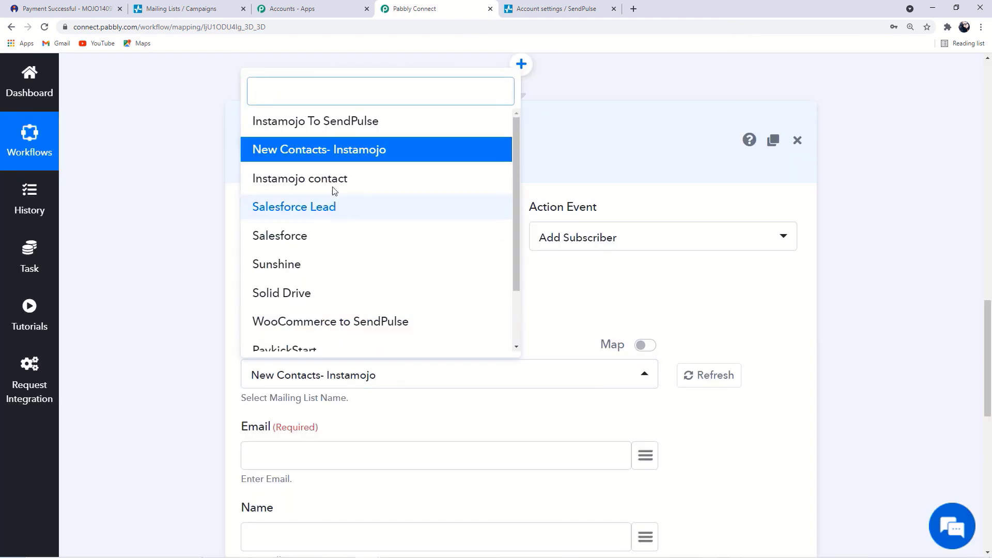
{"action": "scroll", "coordinate": [331, 186], "scroll_direction": "up", "scroll_amount": 2}
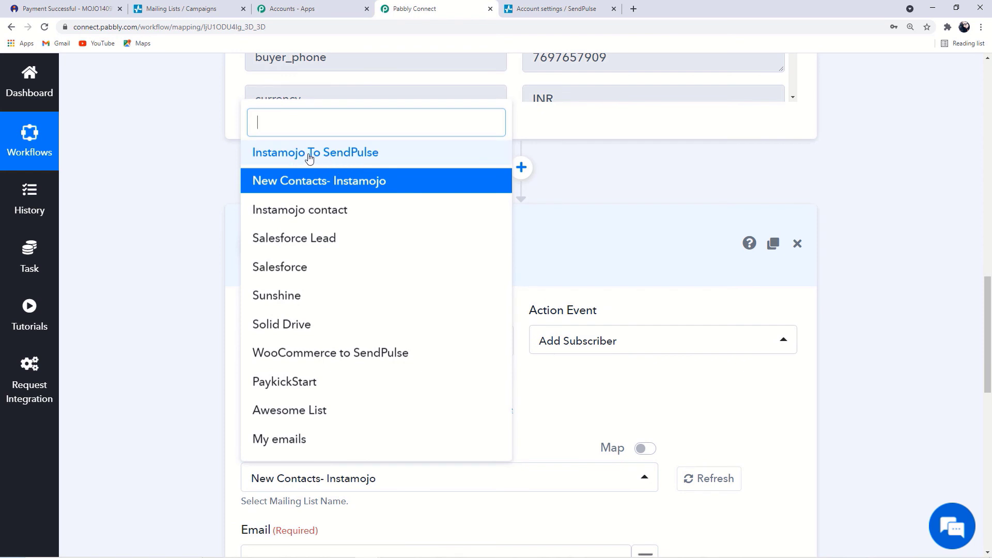
{"action": "left_click", "coordinate": [370, 157]}
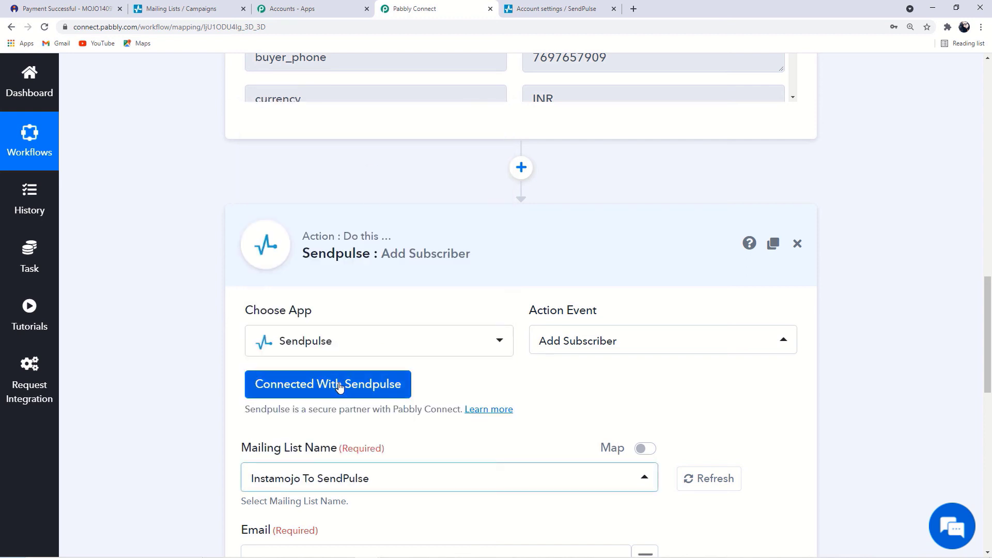
{"action": "scroll", "coordinate": [348, 408], "scroll_direction": "down", "scroll_amount": 3}
{"action": "left_click", "coordinate": [648, 326]}
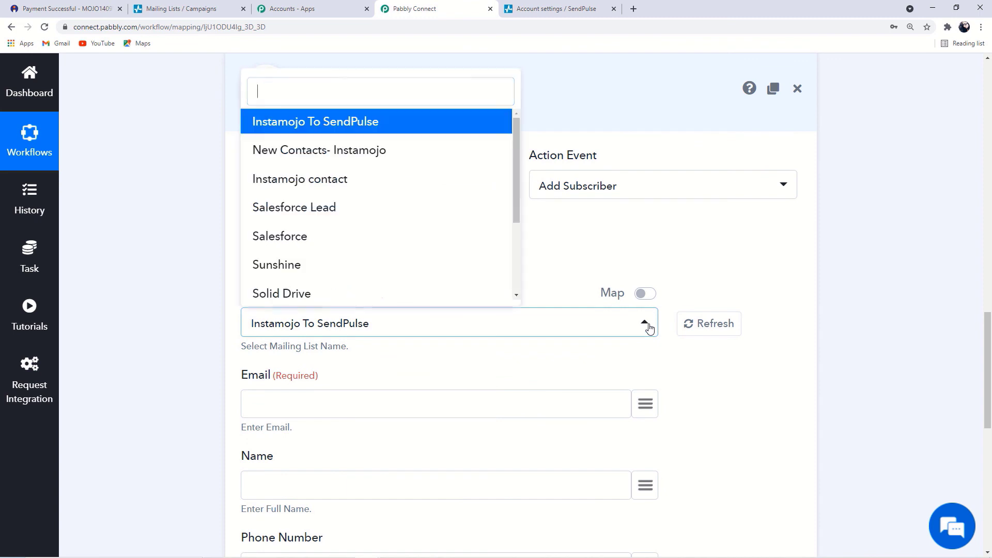
{"action": "left_click", "coordinate": [833, 228]}
{"action": "scroll", "coordinate": [598, 332], "scroll_direction": "down", "scroll_amount": 2}
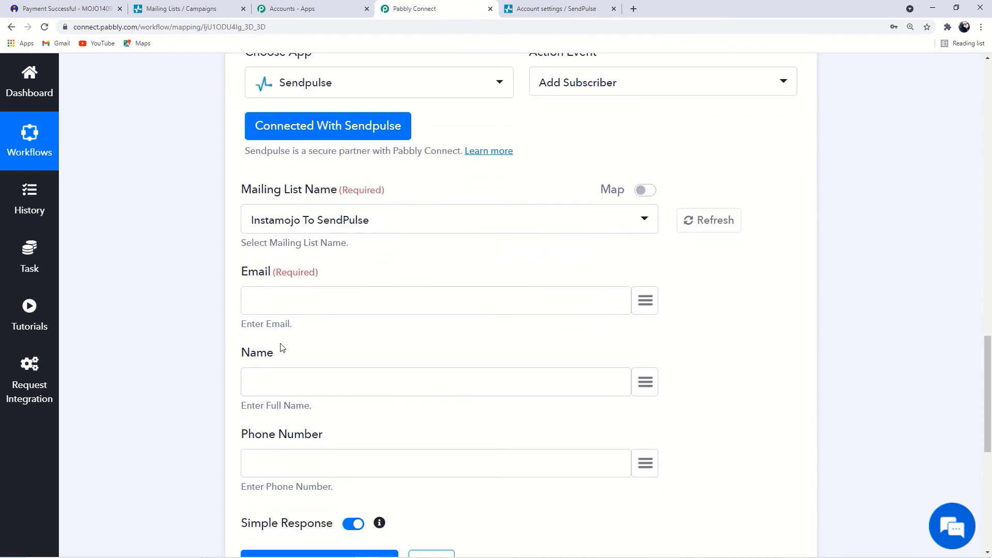
{"action": "left_click_drag", "start_coordinate": [239, 273], "coordinate": [270, 275]}
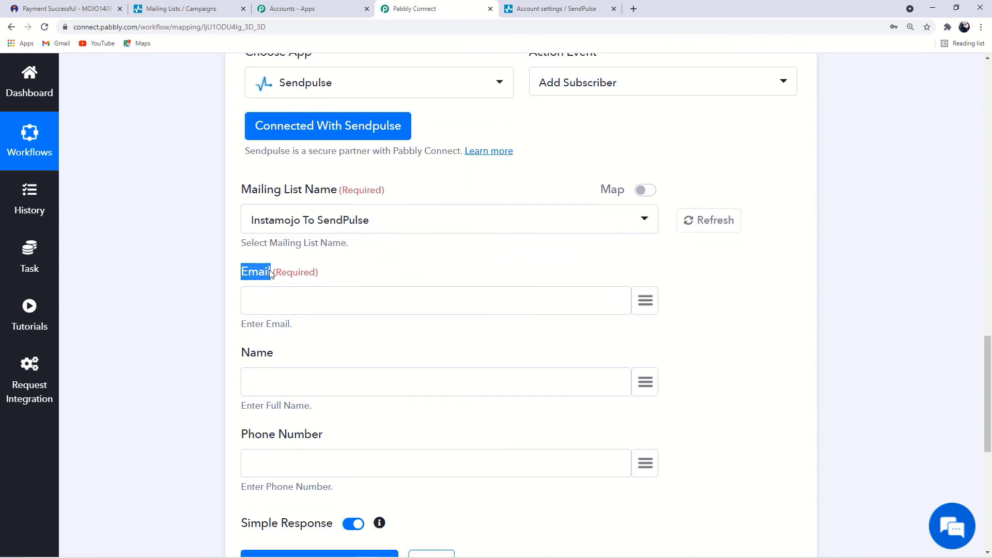
Map the Instamojo New Sale buyer email into the Email field
{"action": "left_click", "coordinate": [649, 305]}
{"action": "left_click", "coordinate": [321, 393]}
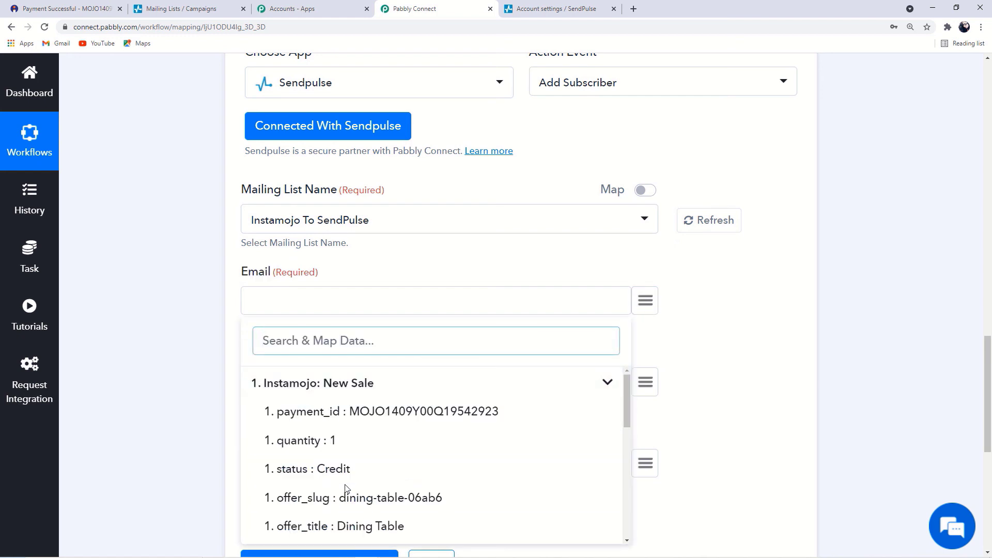
{"action": "scroll", "coordinate": [362, 489], "scroll_direction": "down", "scroll_amount": 2}
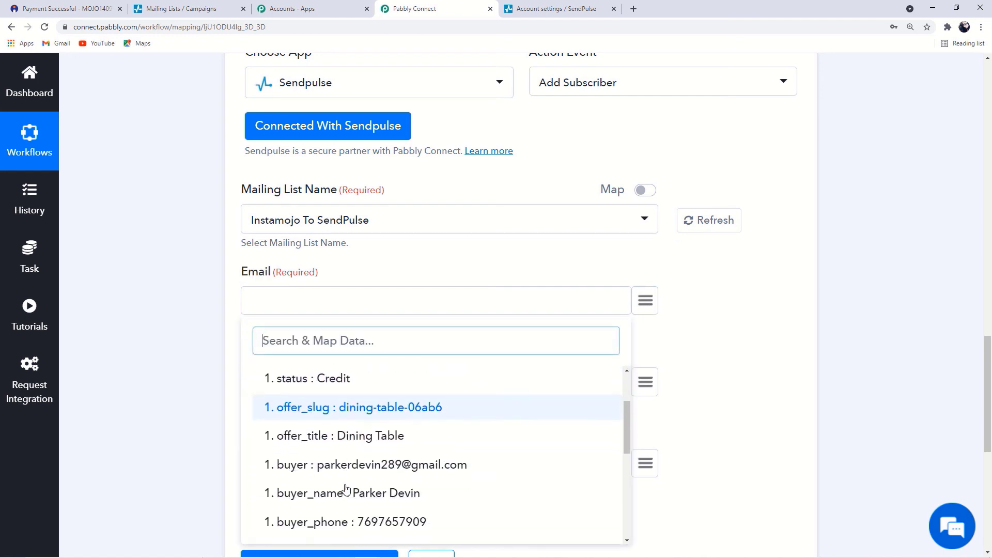
{"action": "left_click", "coordinate": [399, 459]}
Map Instamojo's buyer_name into the Name field
{"action": "scroll", "coordinate": [222, 310], "scroll_direction": "down", "scroll_amount": 2}
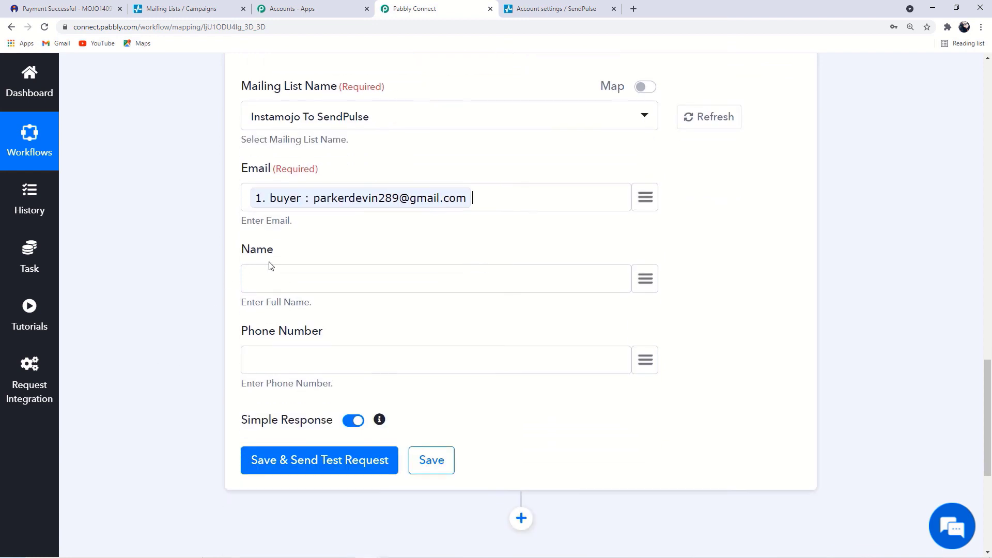
{"action": "left_click_drag", "start_coordinate": [273, 255], "coordinate": [237, 249]}
{"action": "left_click", "coordinate": [645, 279]}
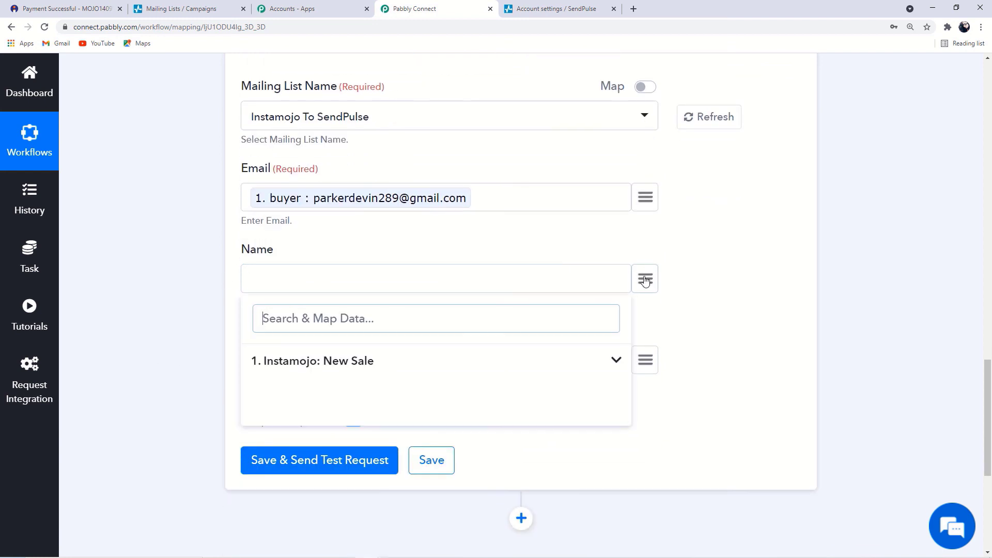
{"action": "left_click", "coordinate": [395, 368]}
{"action": "scroll", "coordinate": [365, 468], "scroll_direction": "down", "scroll_amount": 2}
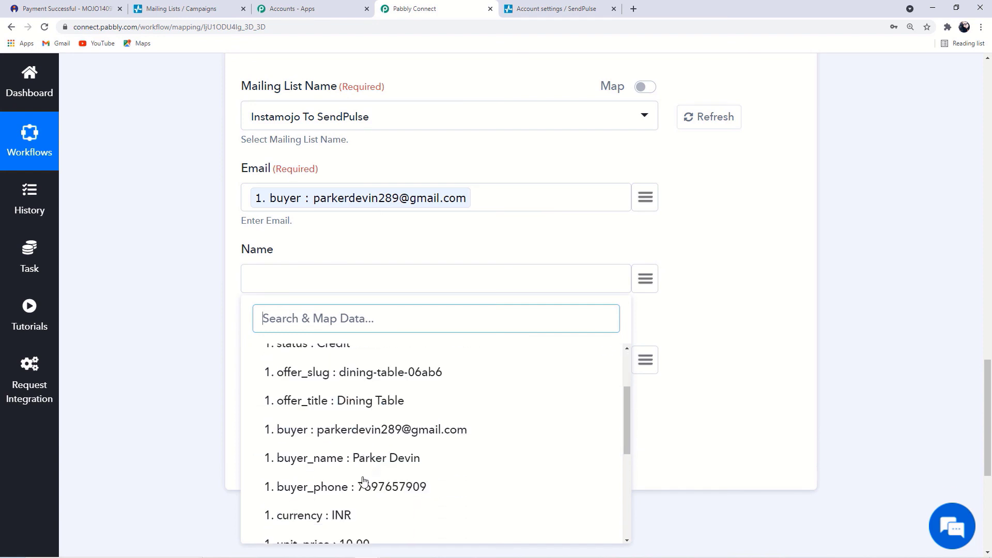
{"action": "left_click", "coordinate": [406, 461]}
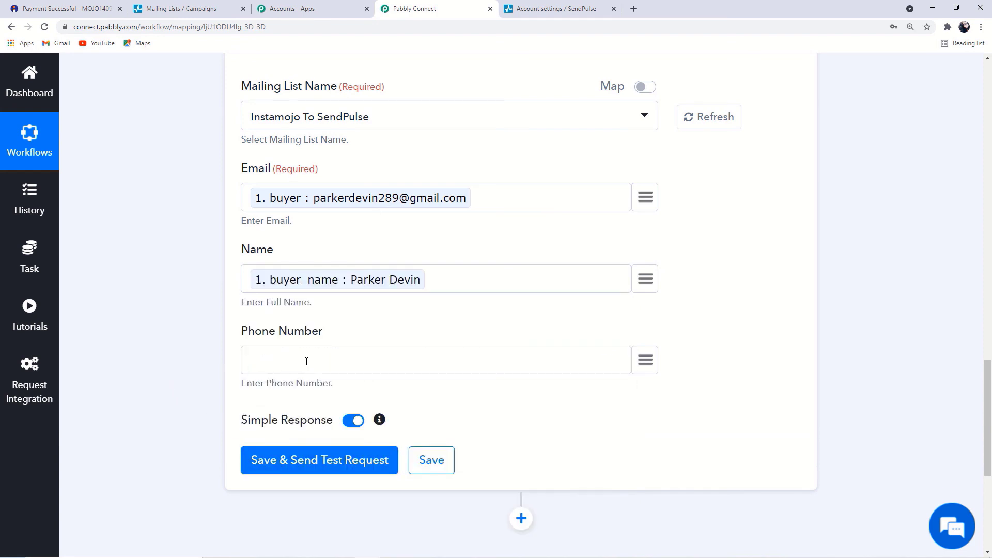
Map Instamojo's buyer_phone into the Phone Number field
{"action": "left_click", "coordinate": [644, 363]}
{"action": "left_click", "coordinate": [398, 442]}
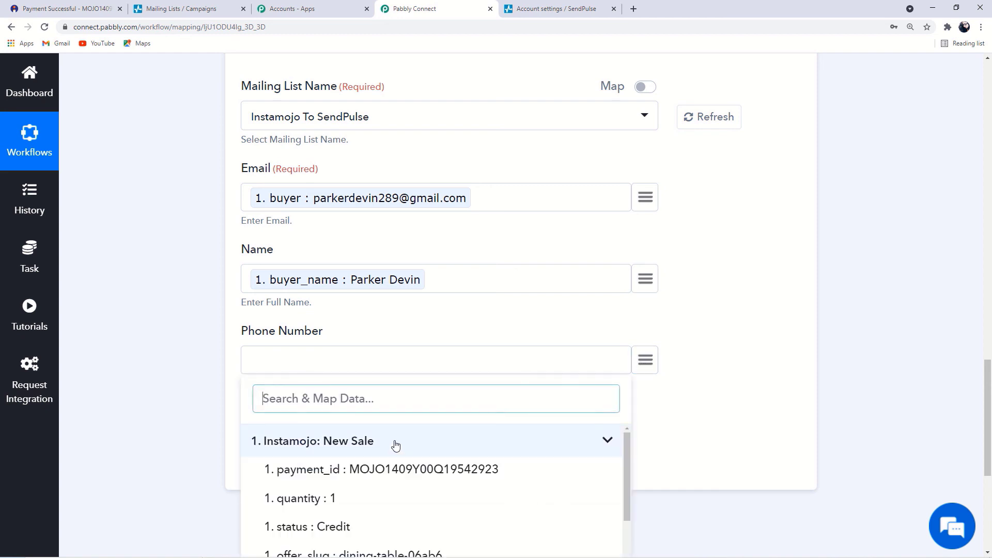
{"action": "scroll", "coordinate": [391, 475], "scroll_direction": "down", "scroll_amount": 2}
{"action": "scroll", "coordinate": [393, 480], "scroll_direction": "down", "scroll_amount": 2}
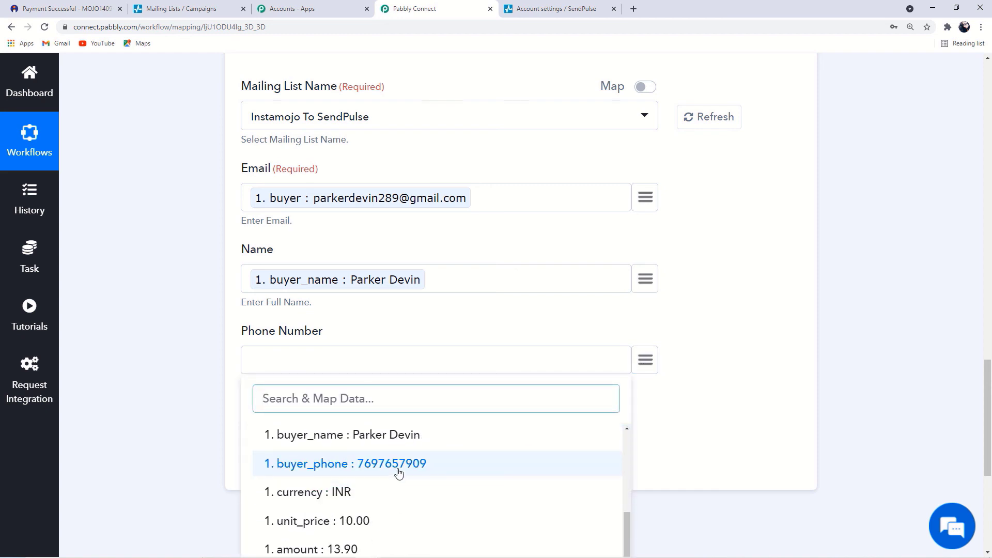
{"action": "left_click", "coordinate": [398, 464]}
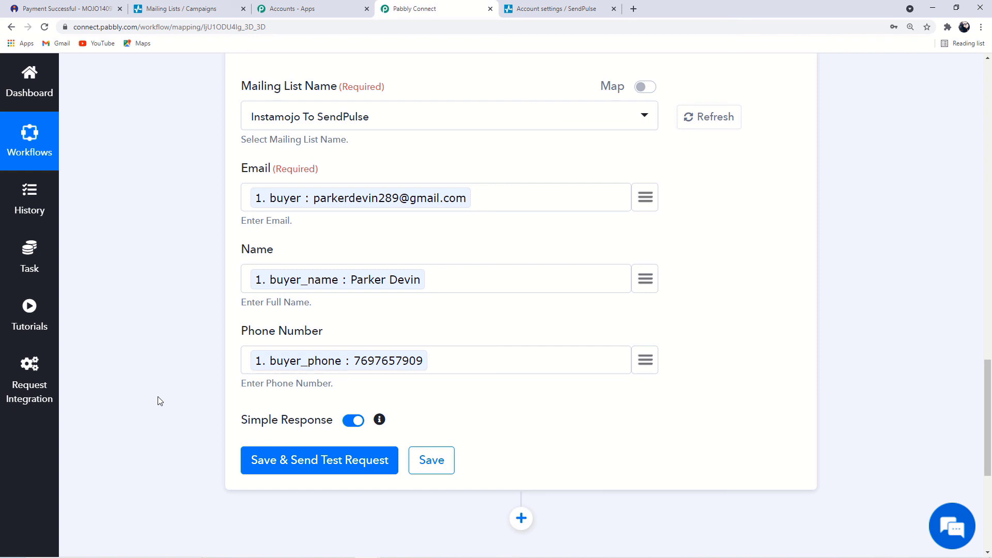
Save the Add Subscriber action and send a test request, confirming result 1 in the response
{"action": "left_click", "coordinate": [312, 463]}
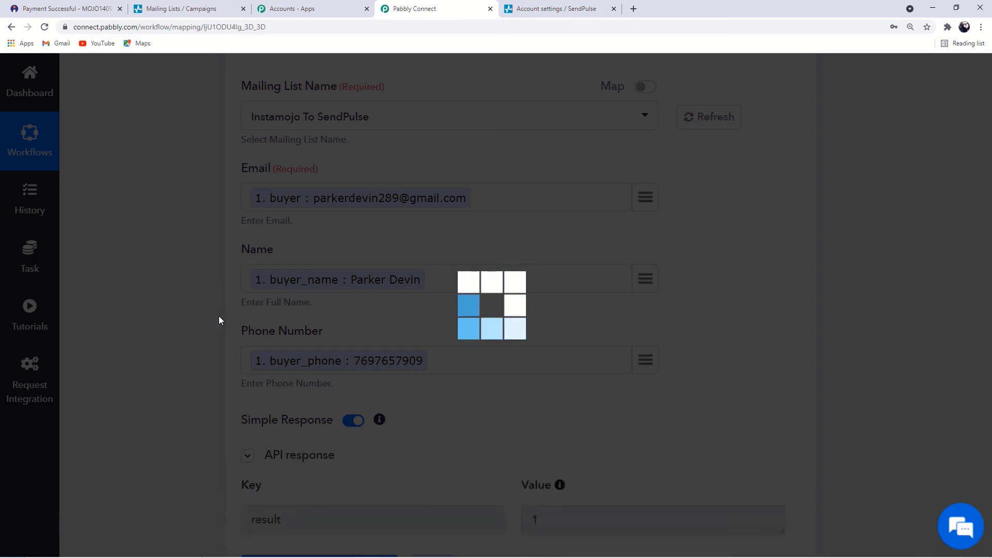
{"action": "scroll", "coordinate": [238, 341], "scroll_direction": "down", "scroll_amount": 3}
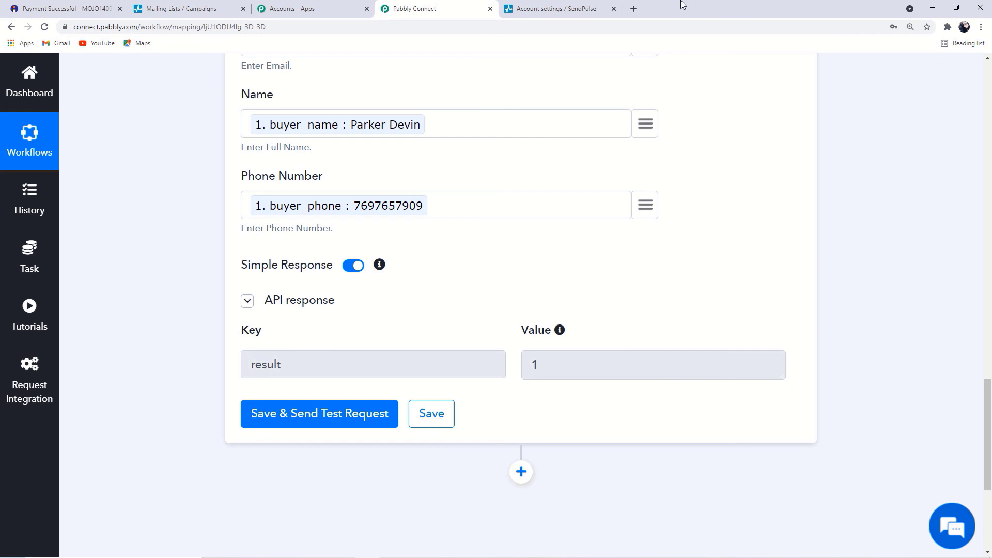
Open SendPulse's Instamojo To SendPulse list to verify the test buyer was added
{"action": "left_click", "coordinate": [576, 3]}
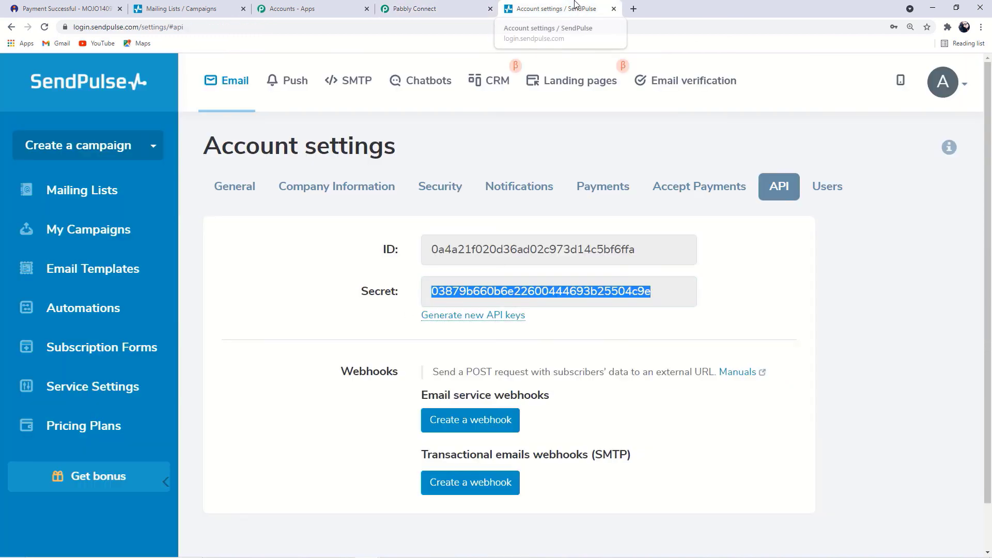
{"action": "left_click", "coordinate": [132, 6]}
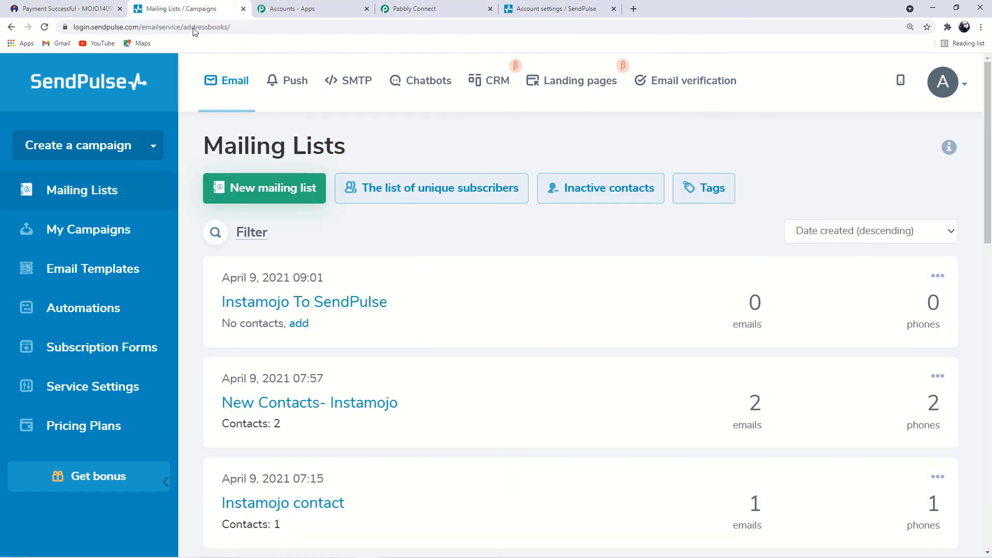
{"action": "left_click", "coordinate": [341, 306]}
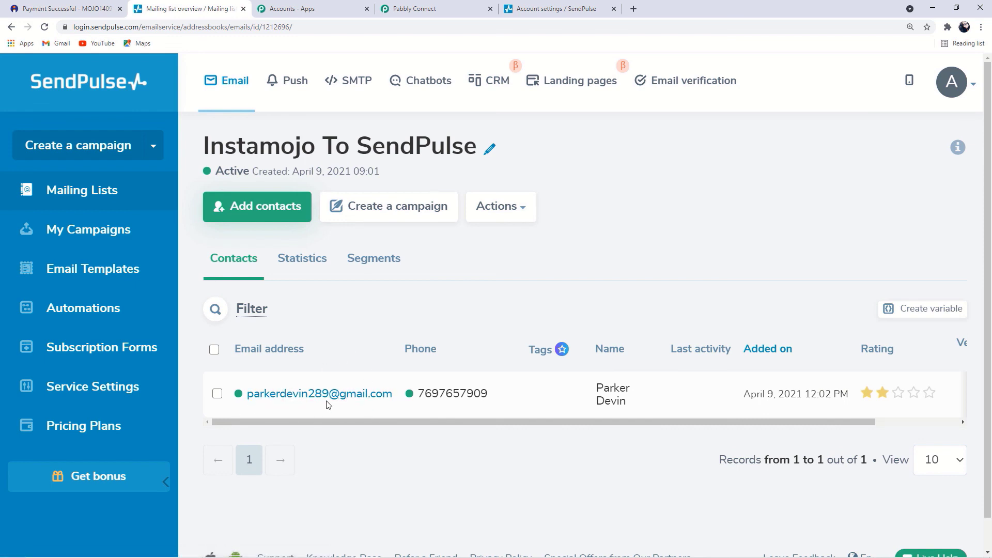
Collapse the Sendpulse Add Subscriber and Instamojo New Sale step cards in Pabbly Connect
{"action": "left_click", "coordinate": [420, 7]}
{"action": "scroll", "coordinate": [815, 233], "scroll_direction": "up", "scroll_amount": 8}
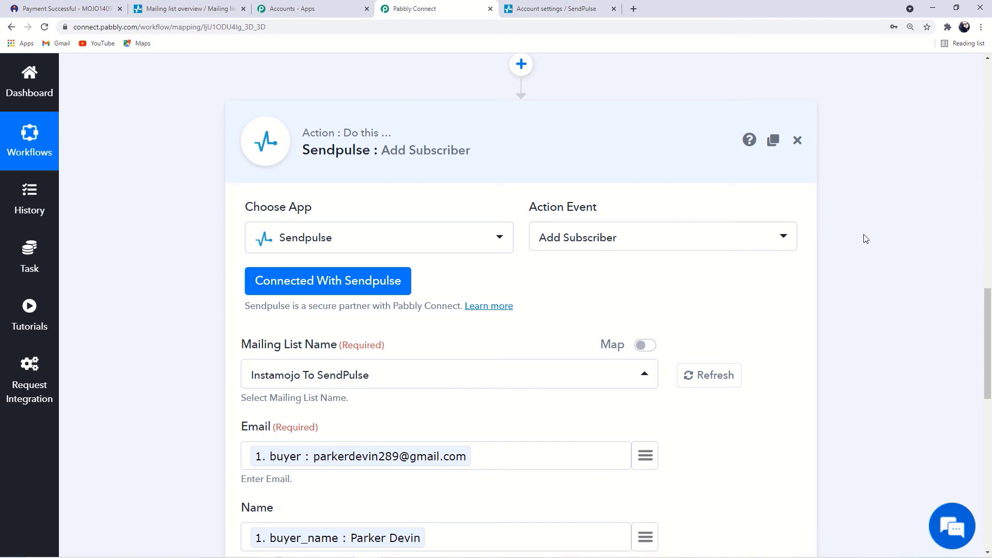
{"action": "left_click", "coordinate": [538, 151]}
{"action": "scroll", "coordinate": [518, 259], "scroll_direction": "up", "scroll_amount": 5}
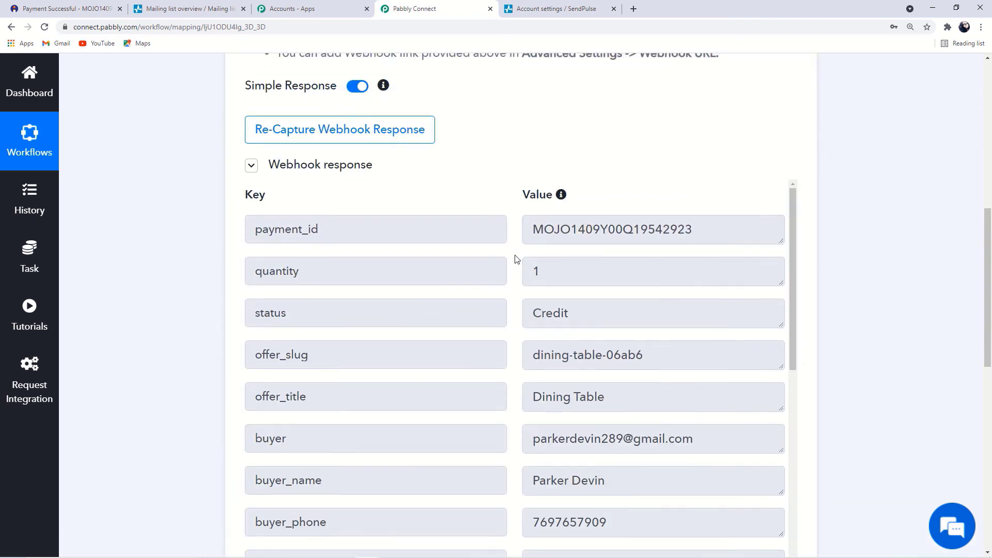
{"action": "scroll", "coordinate": [491, 248], "scroll_direction": "up", "scroll_amount": 9}
{"action": "left_click", "coordinate": [704, 259]}
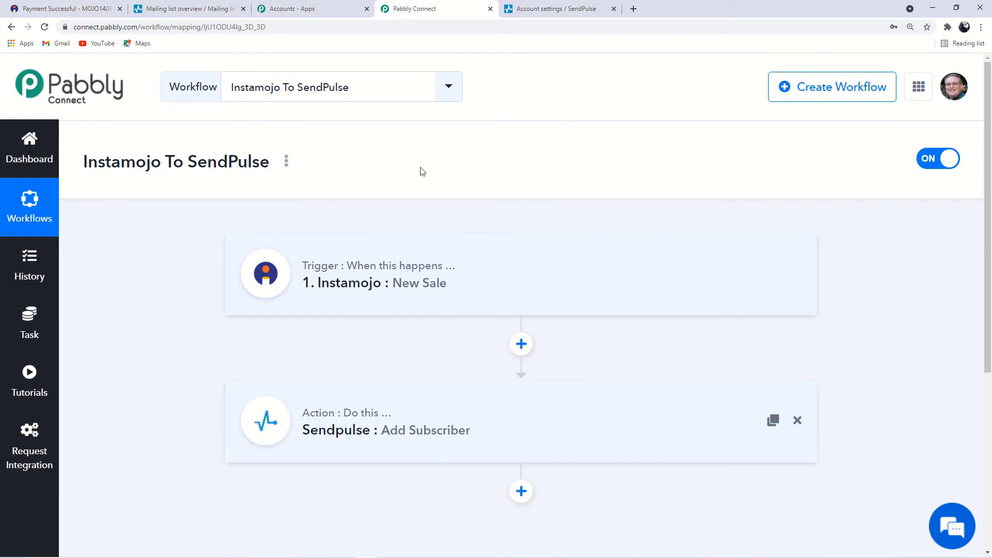